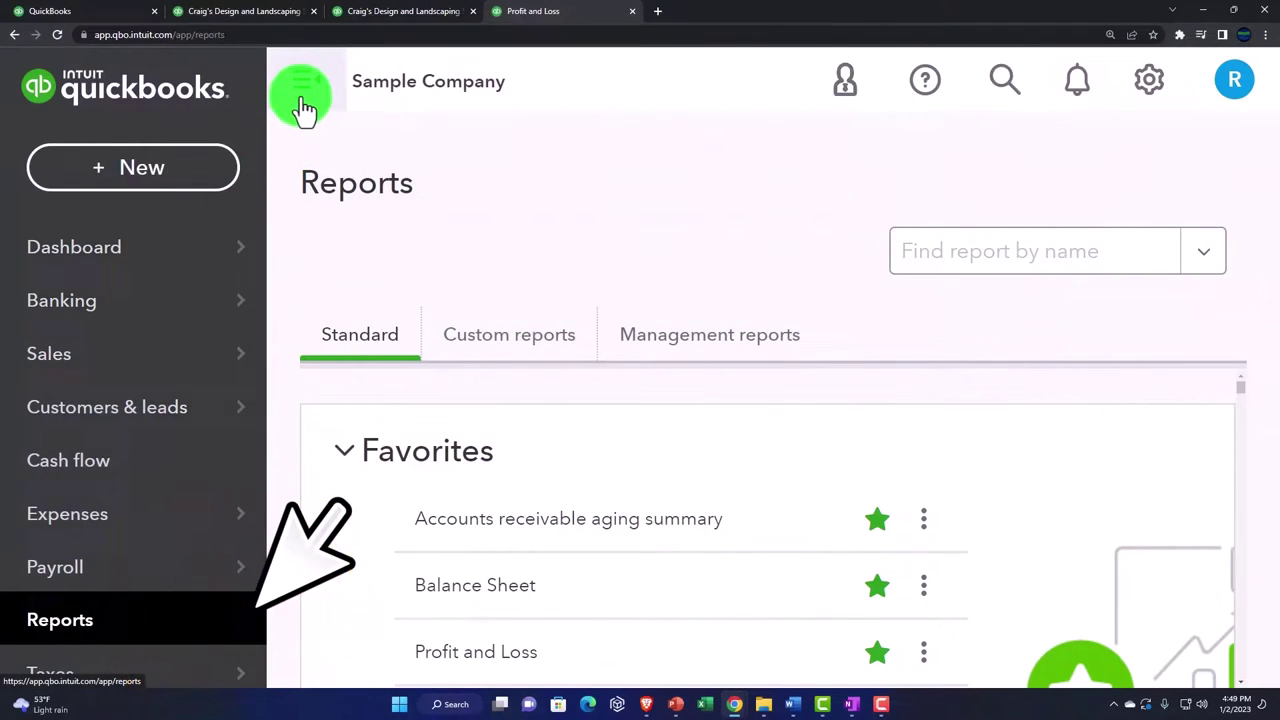
Search the reports list for 'inven' and open the Inventory Valuation Summary report.
left_click(302, 96)
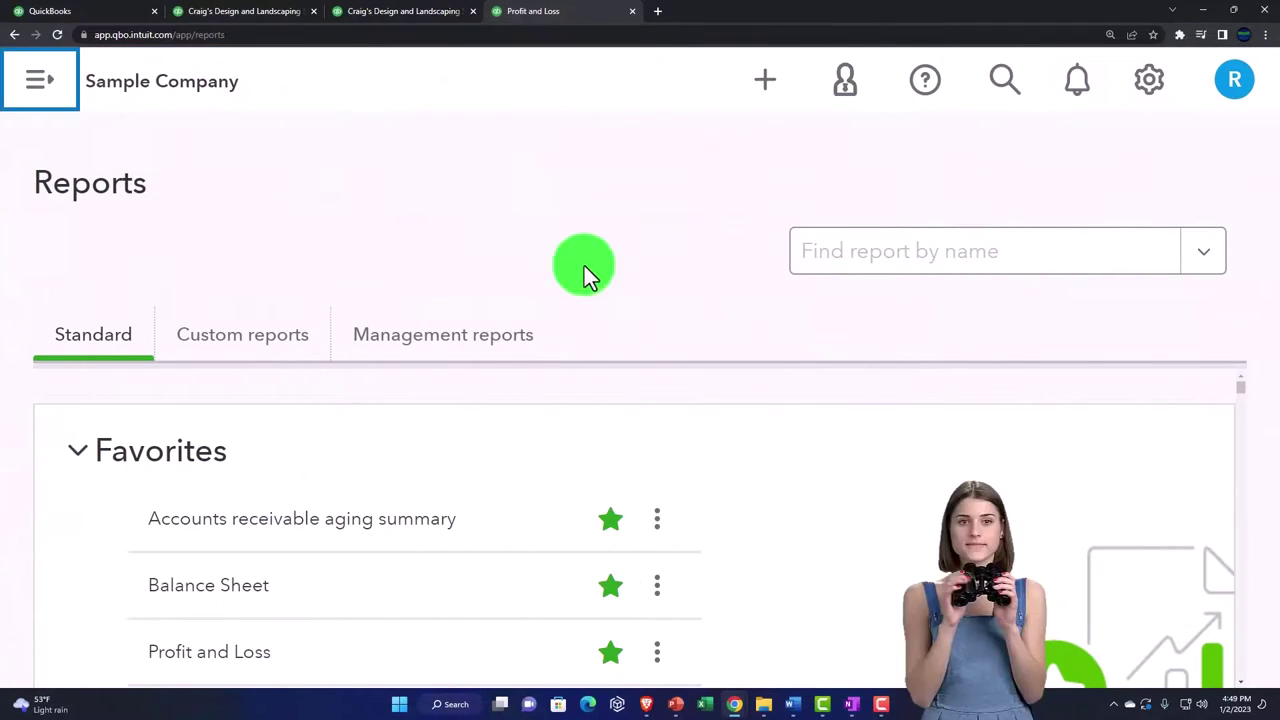
left_click(847, 259)
type("inve")
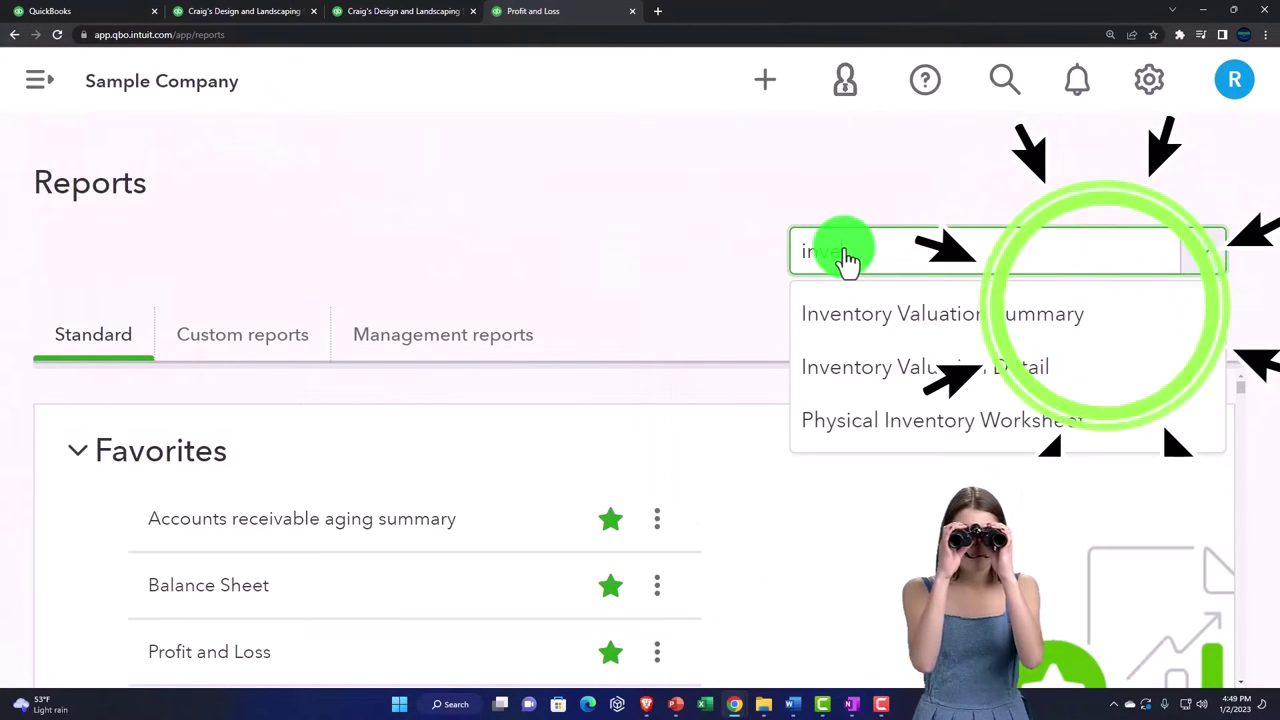
type("n")
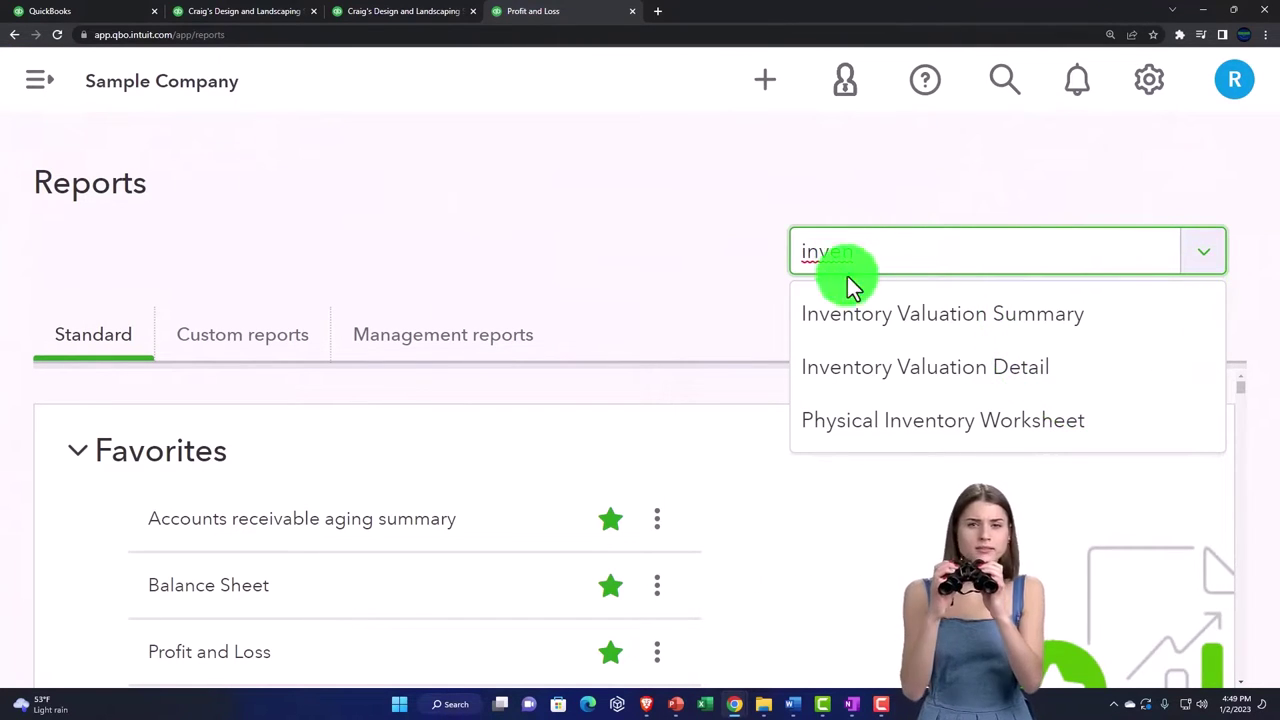
left_click(955, 325)
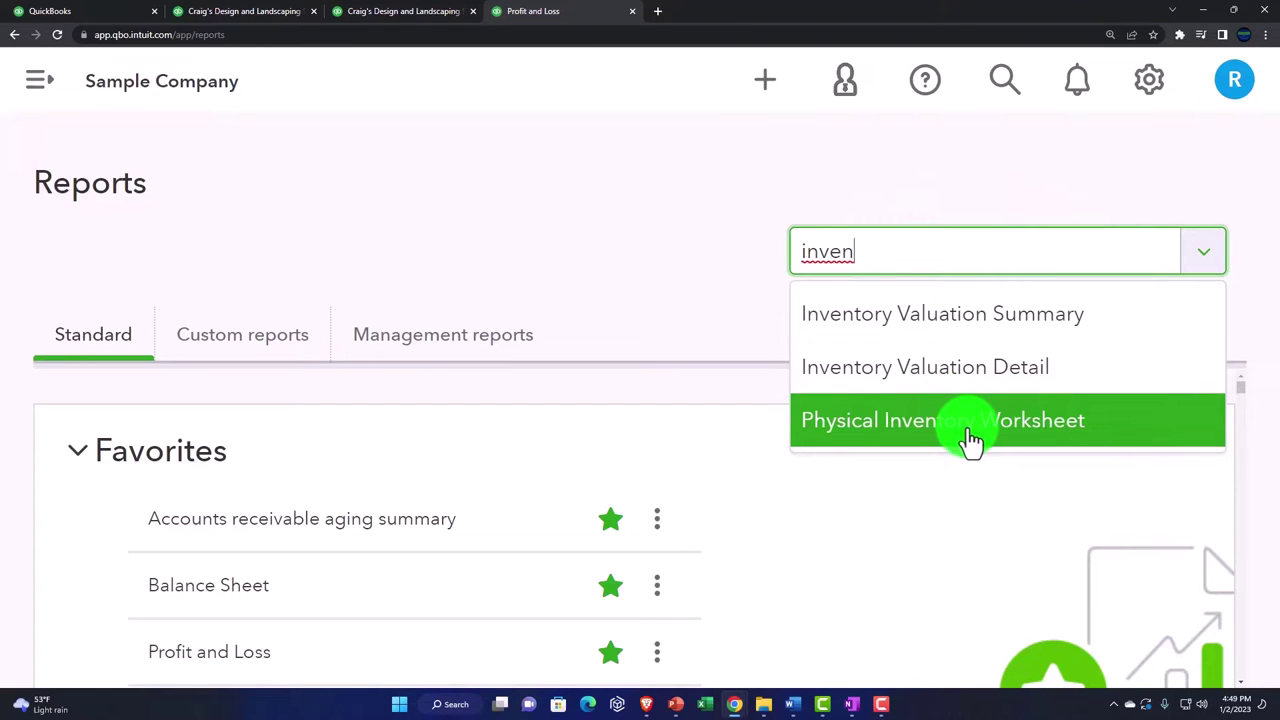
Rerun the Inventory Valuation Summary as of 12/31/2022 and view its $596.25 TOTAL row.
left_click(928, 338)
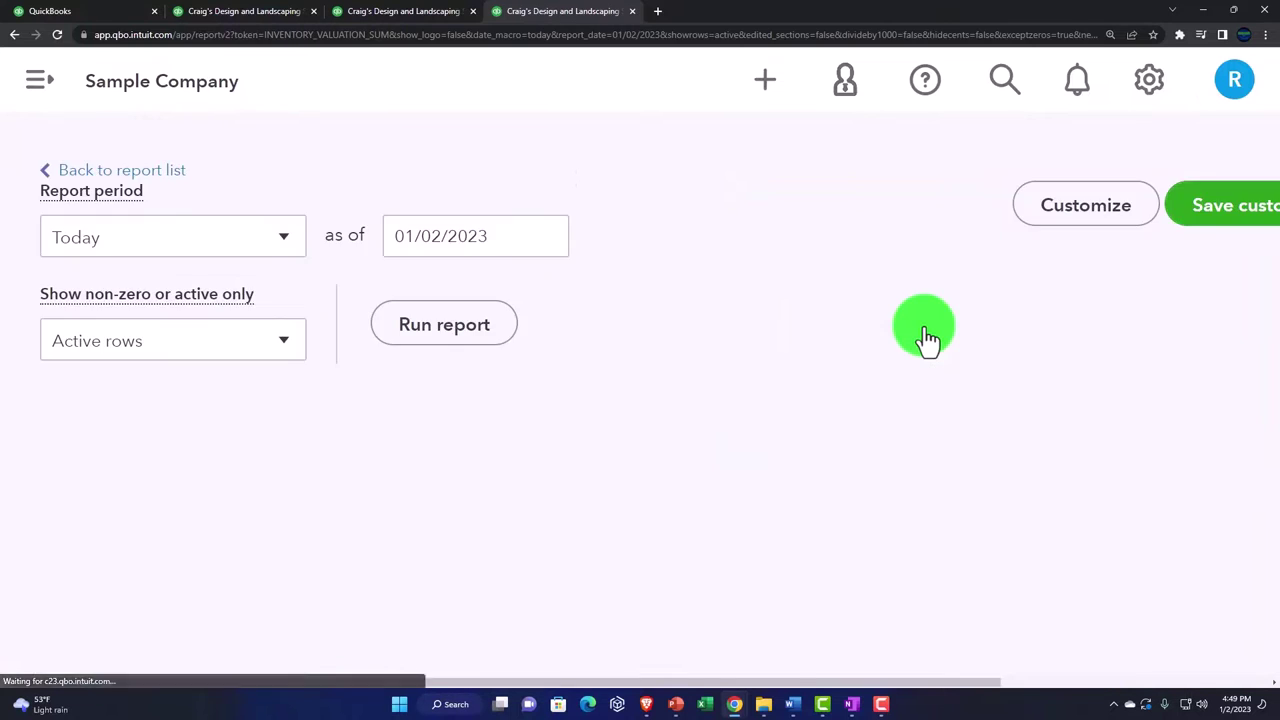
scroll(175, 473, "up", 3)
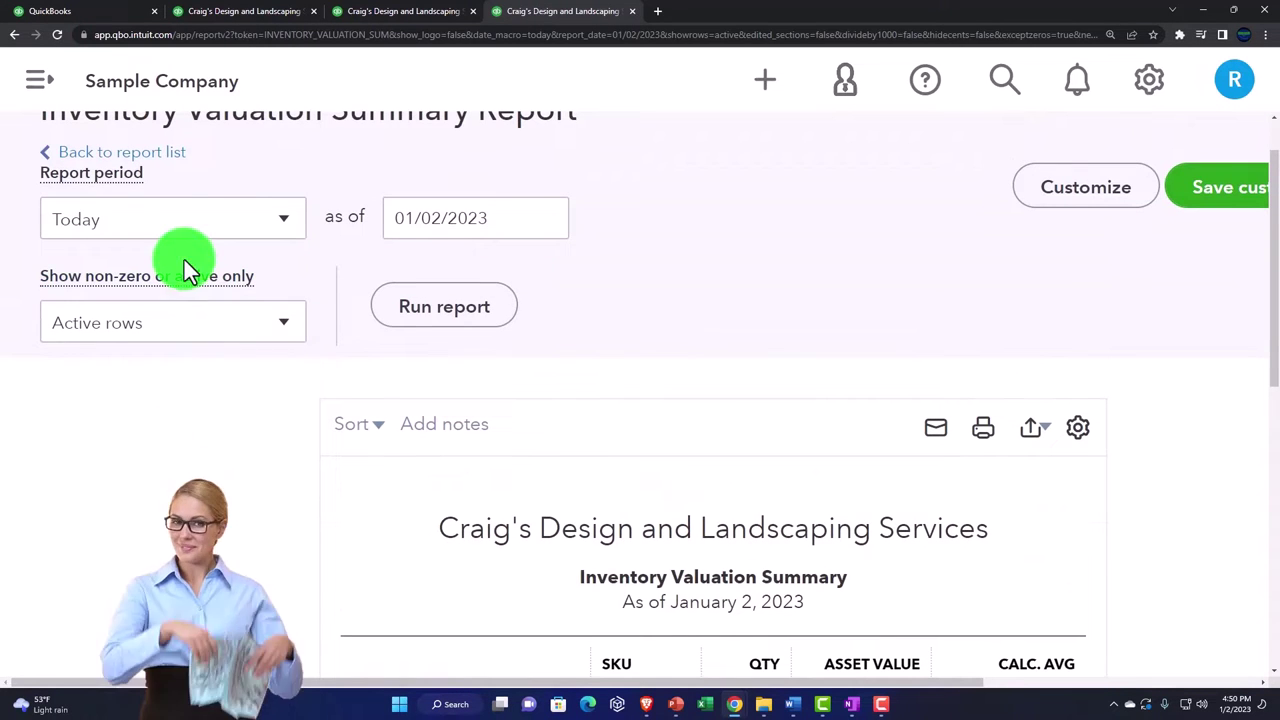
left_click_drag(500, 217, 366, 206)
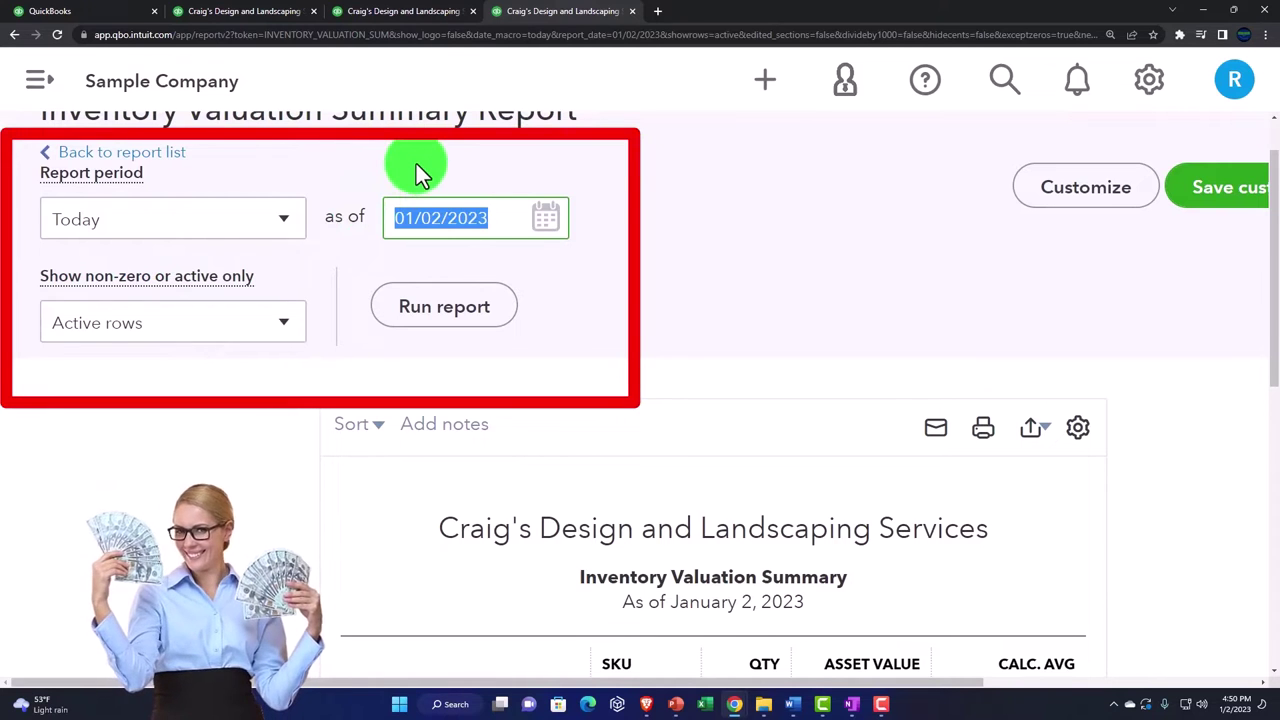
type("123122")
key("Tab")
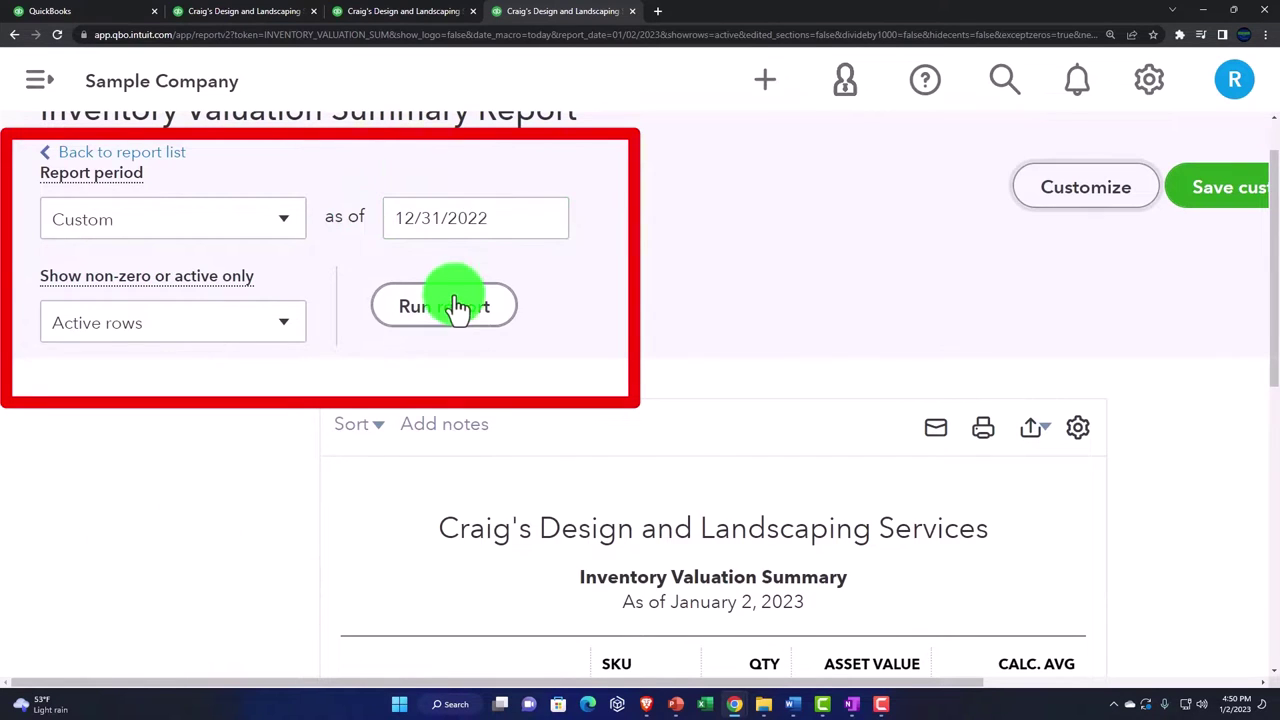
left_click(444, 307)
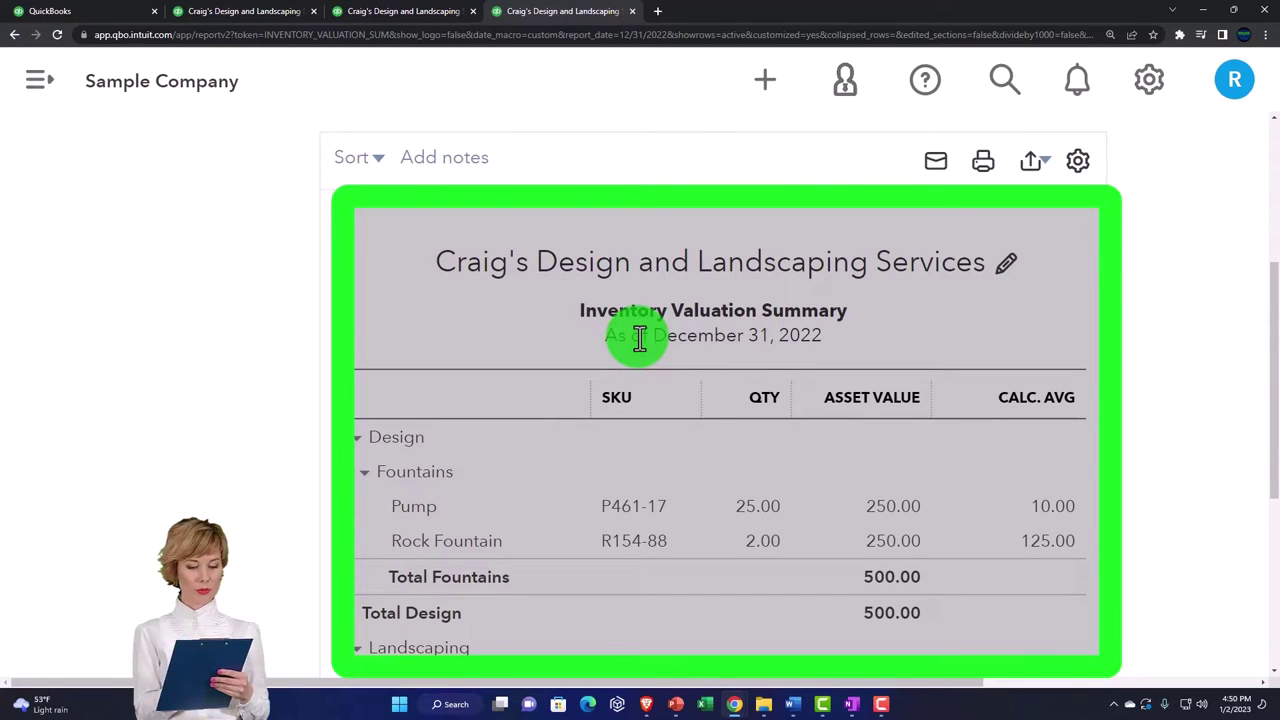
scroll(640, 337, "down", 3)
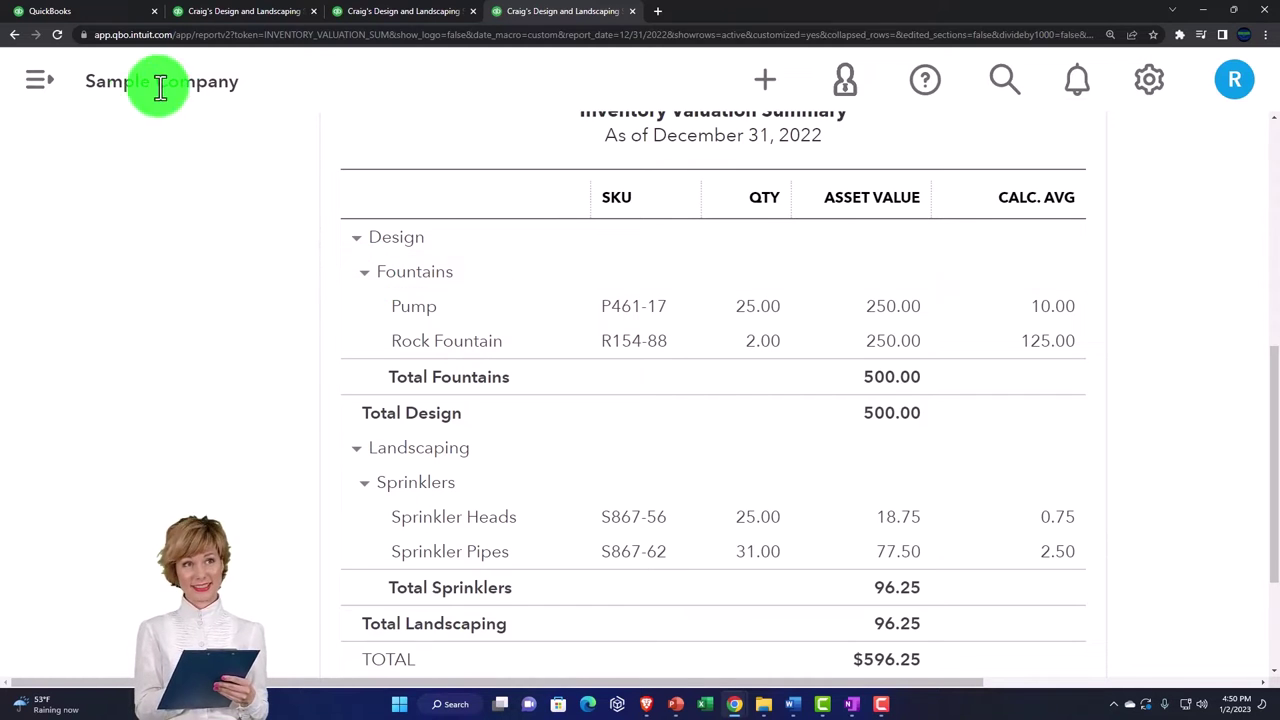
Switch to the QuickBooks dashboard, zoom the page out, and open the Products and Services list.
left_click(105, 18)
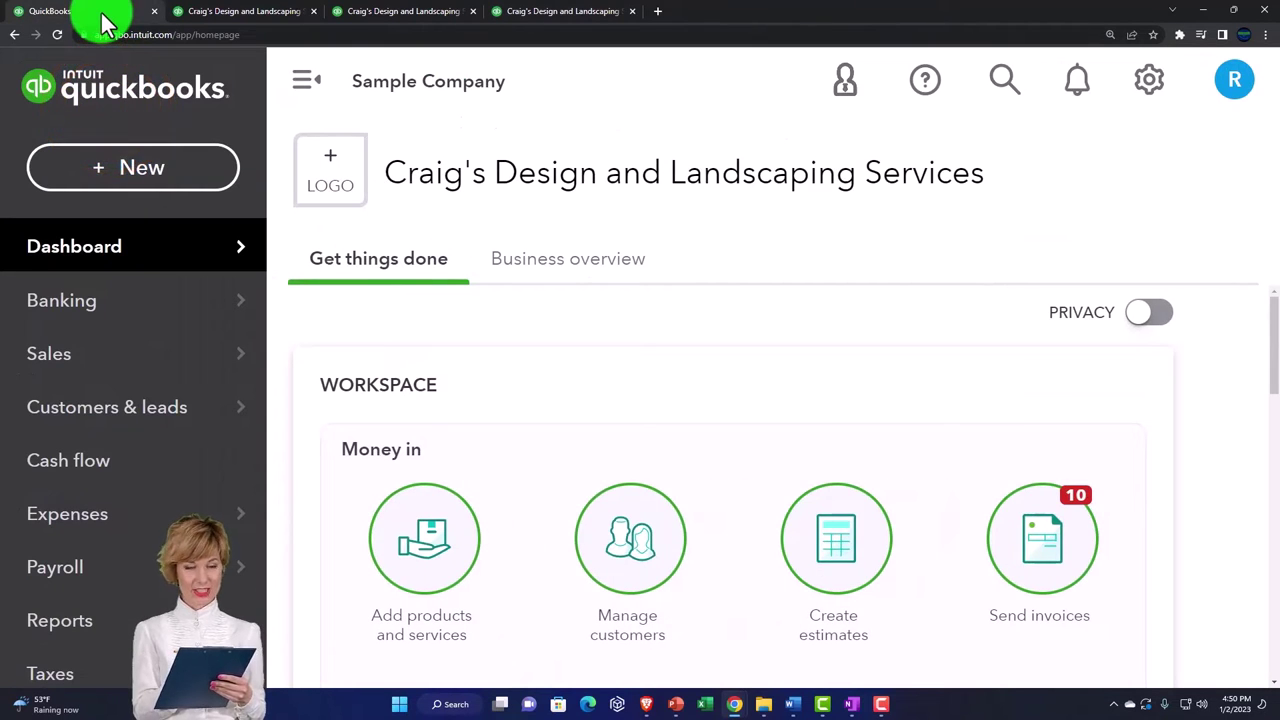
key("ctrl+minus")
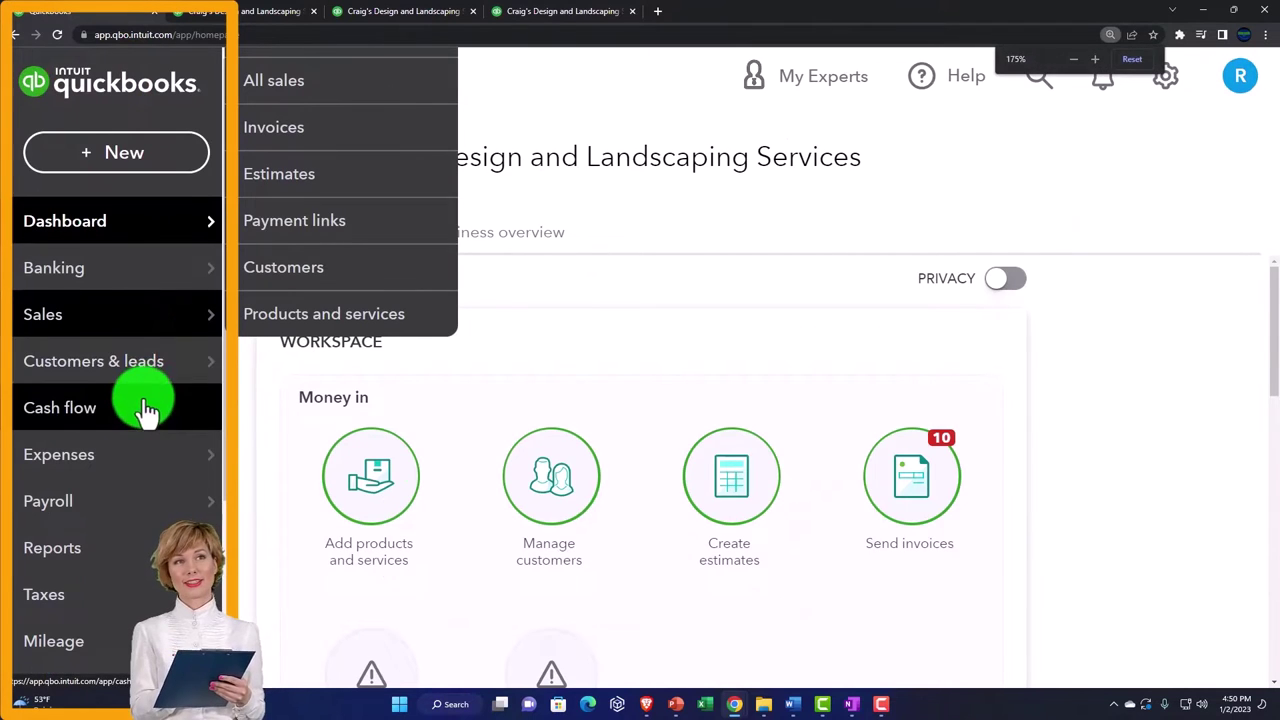
left_click(82, 328)
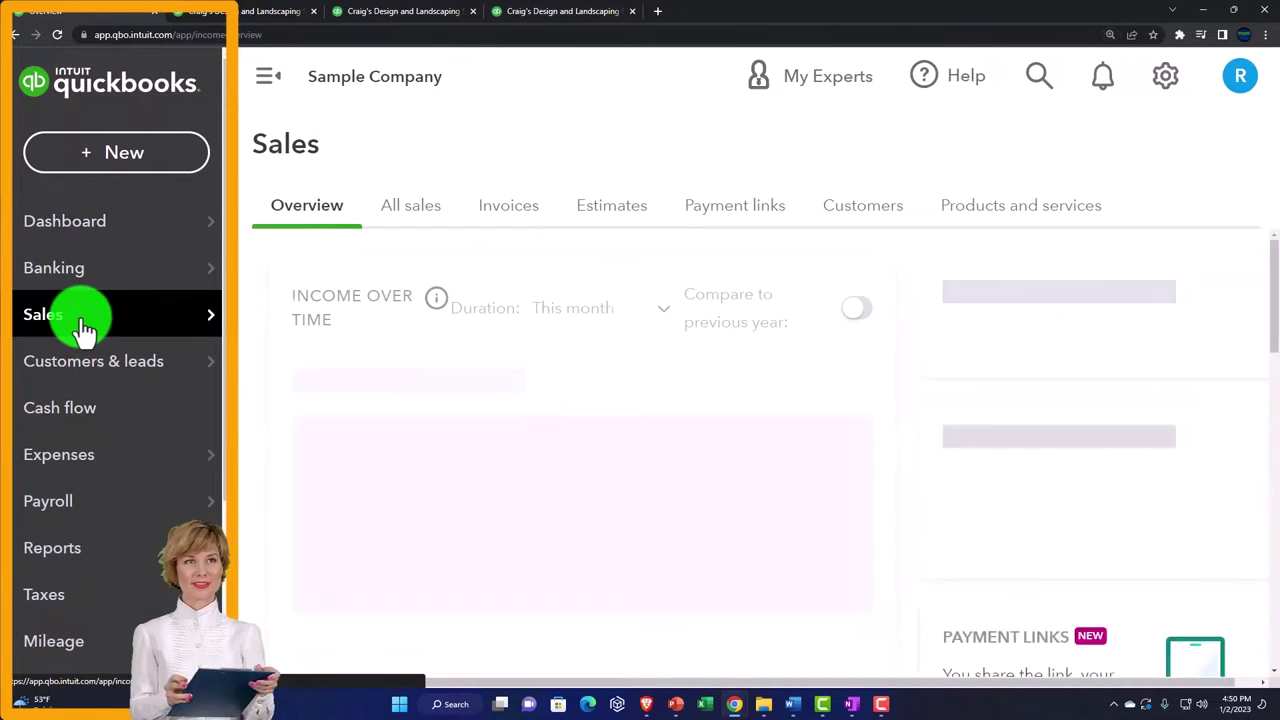
left_click(992, 214)
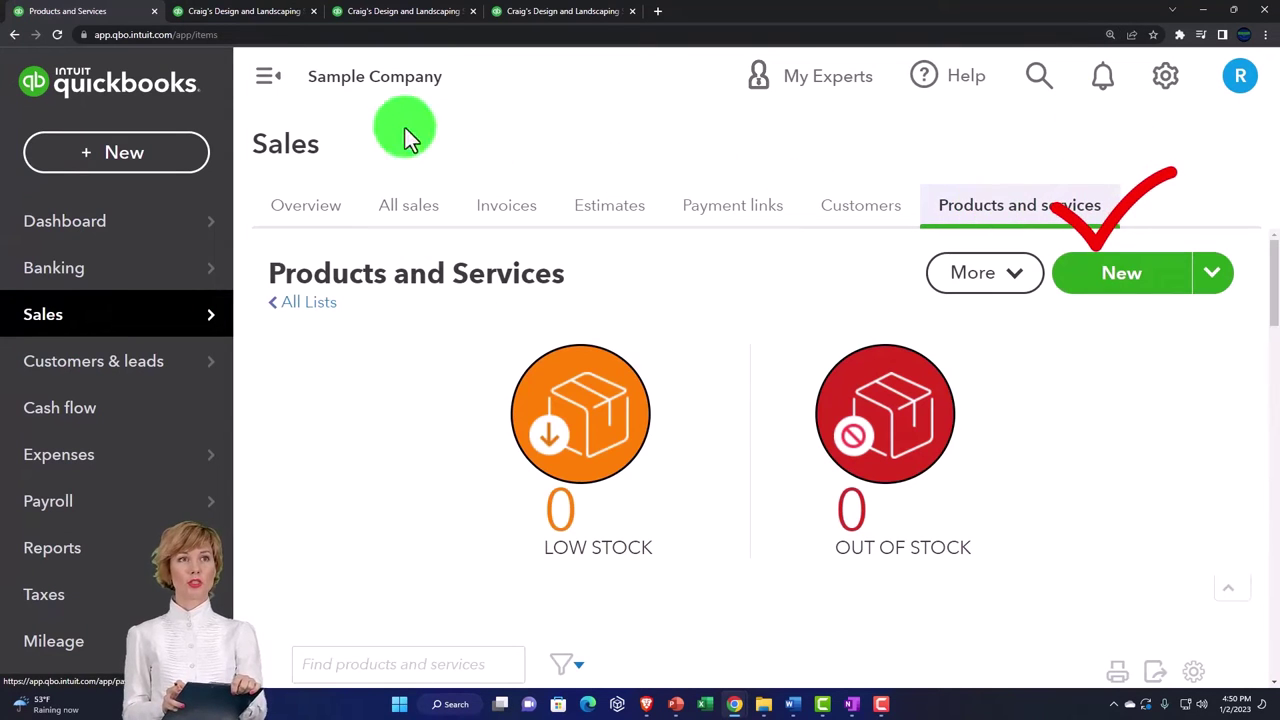
Widen the product table and review the 18 items, including Sprinkler Pipes with 31 on hand.
left_click(263, 90)
scroll(306, 366, "down", 3)
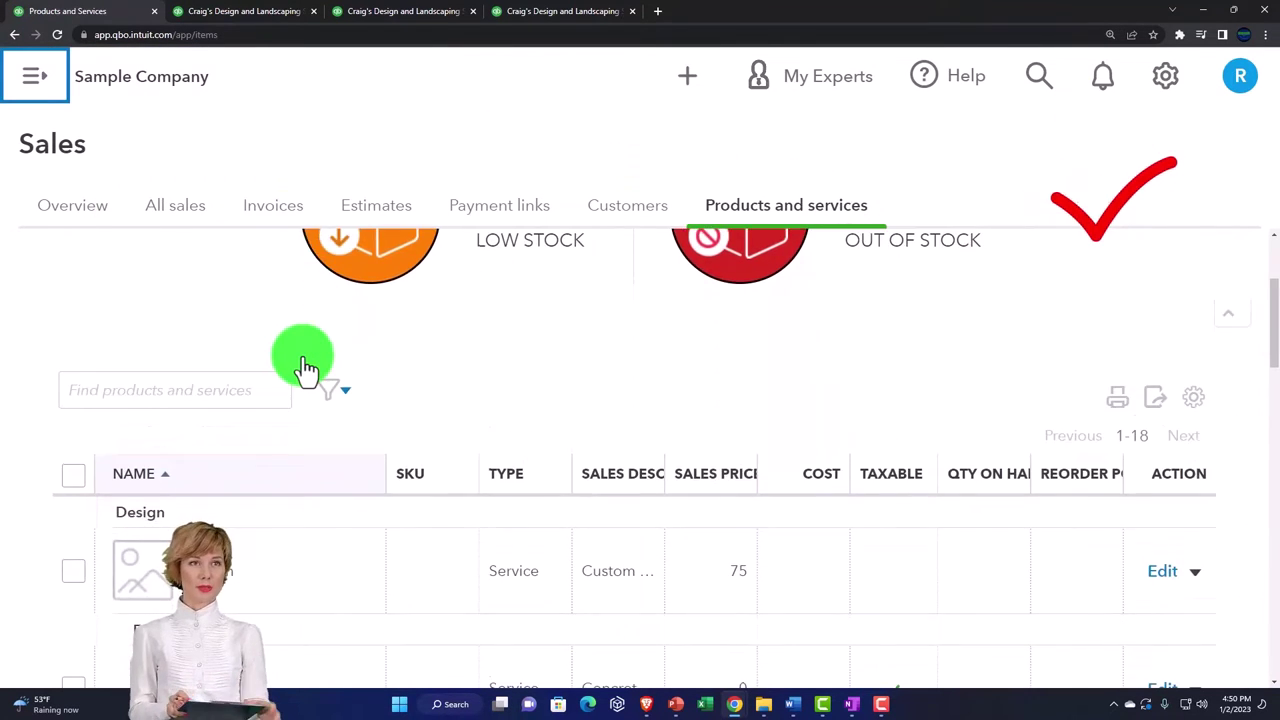
scroll(306, 369, "down", 1)
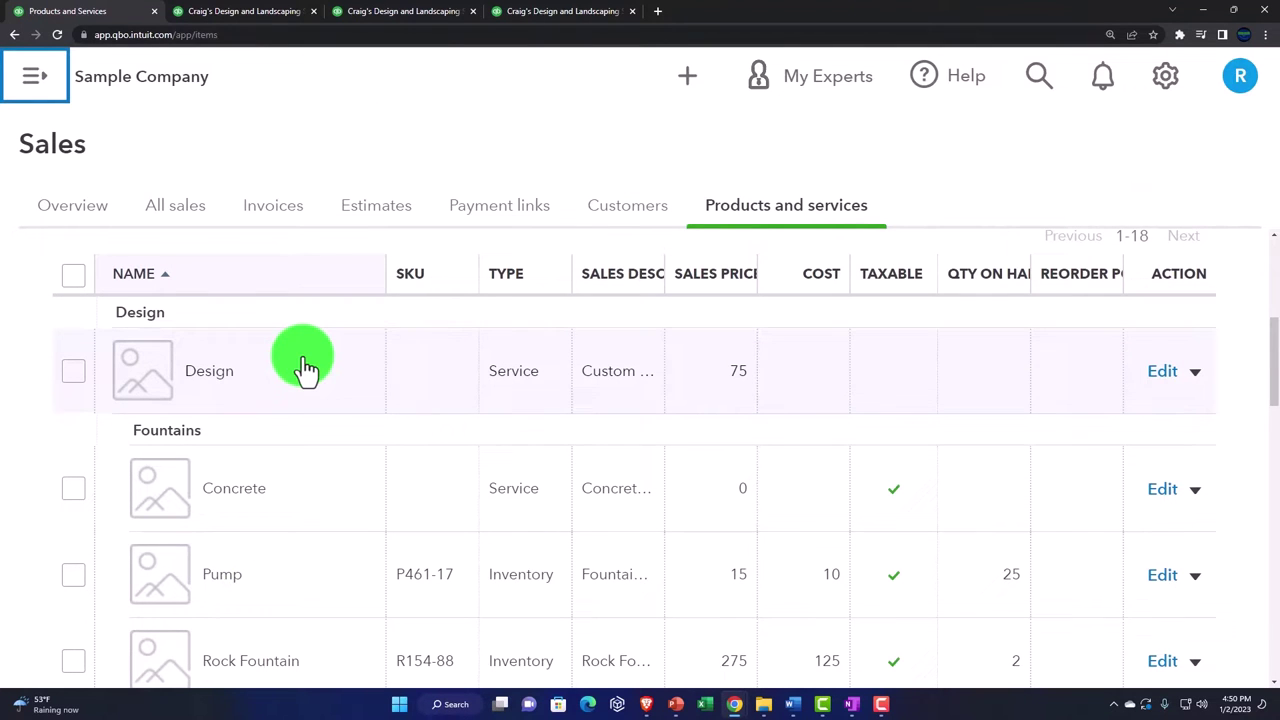
scroll(304, 364, "down", 1)
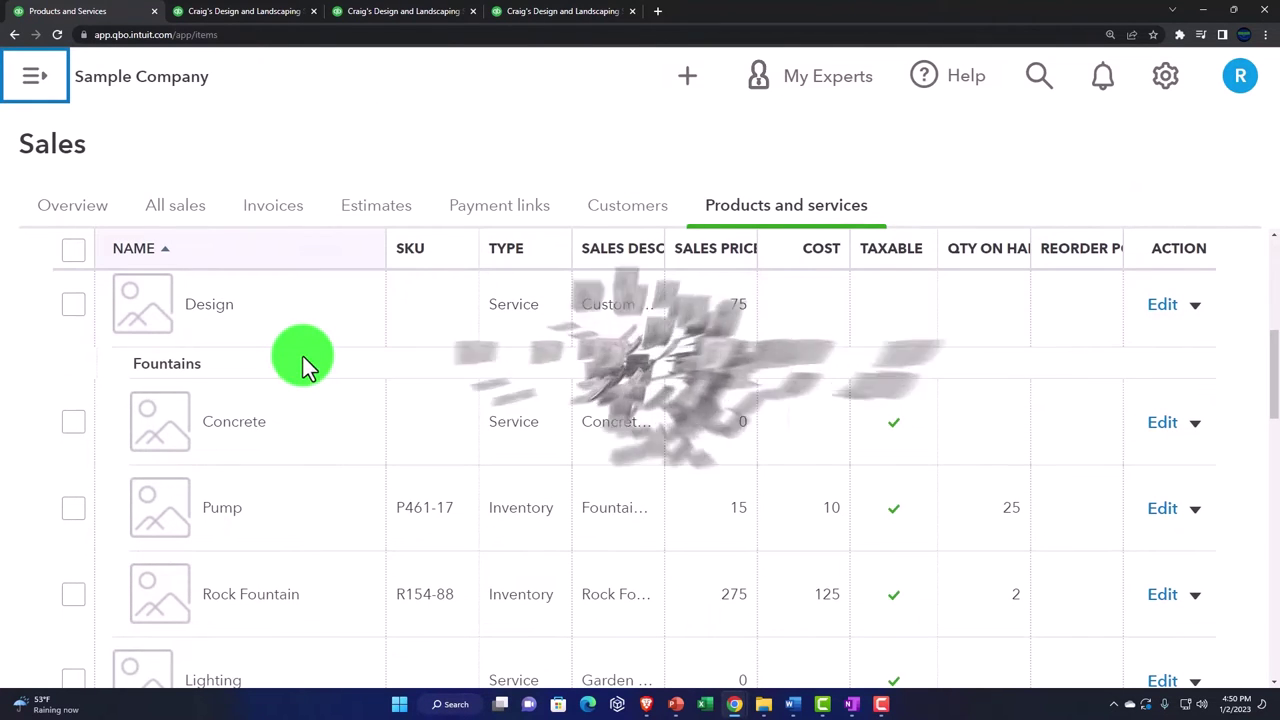
scroll(205, 400, "down", 7)
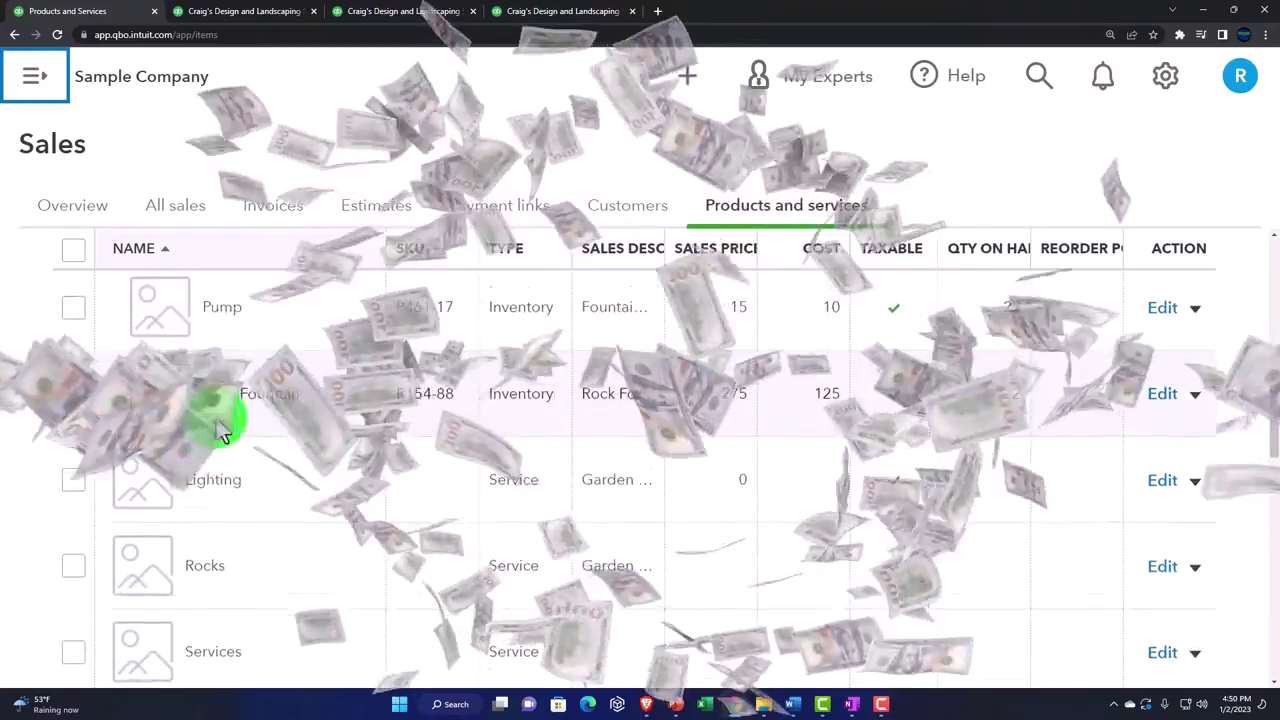
scroll(216, 418, "down", 7)
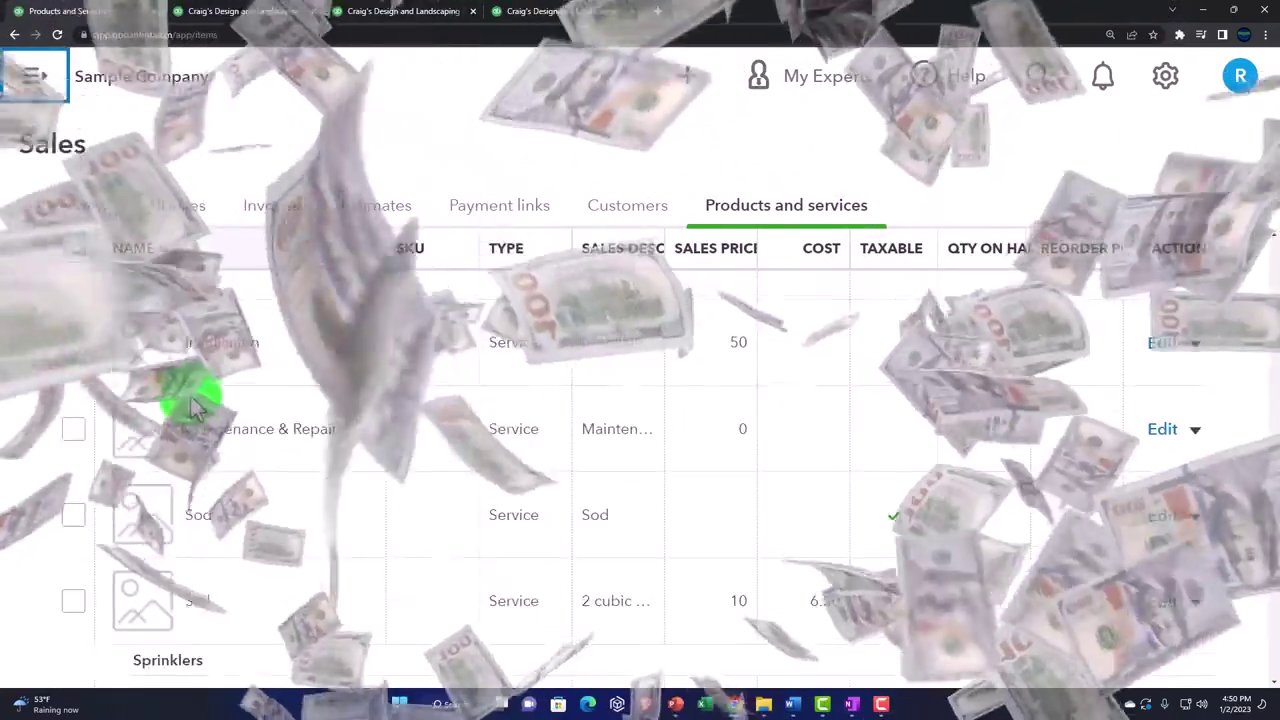
scroll(190, 395, "down", 1)
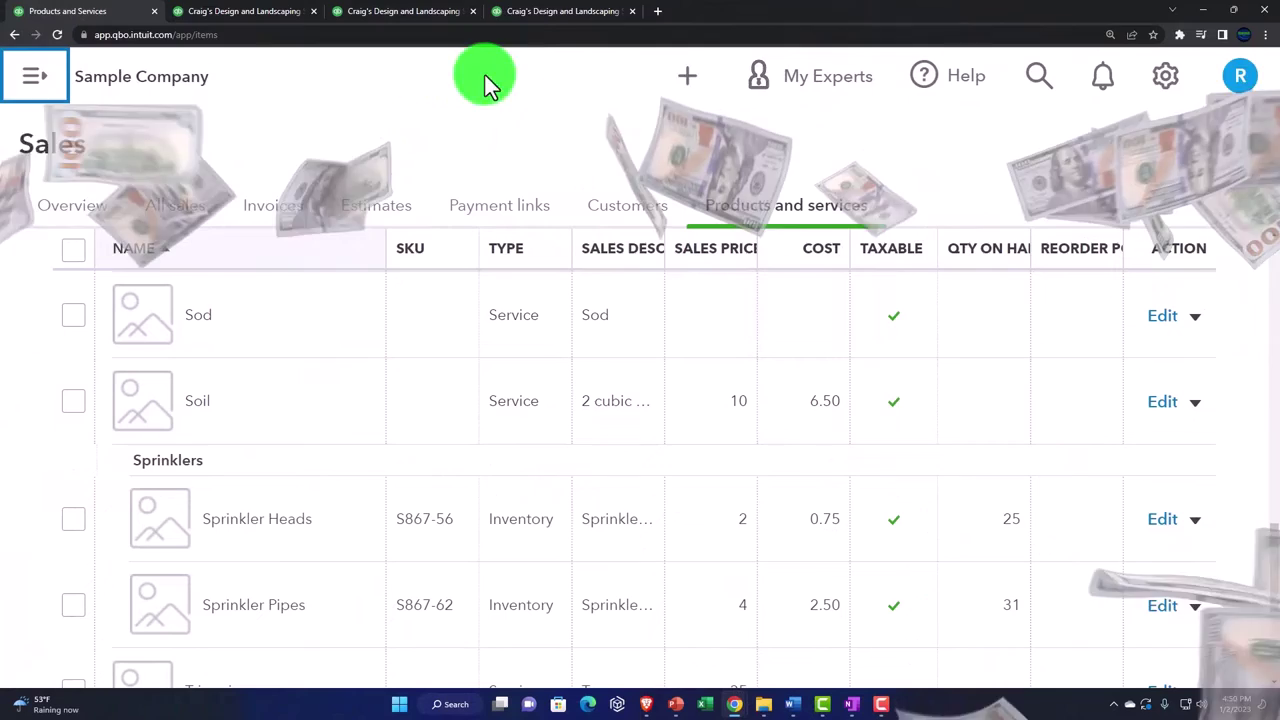
left_click(537, 20)
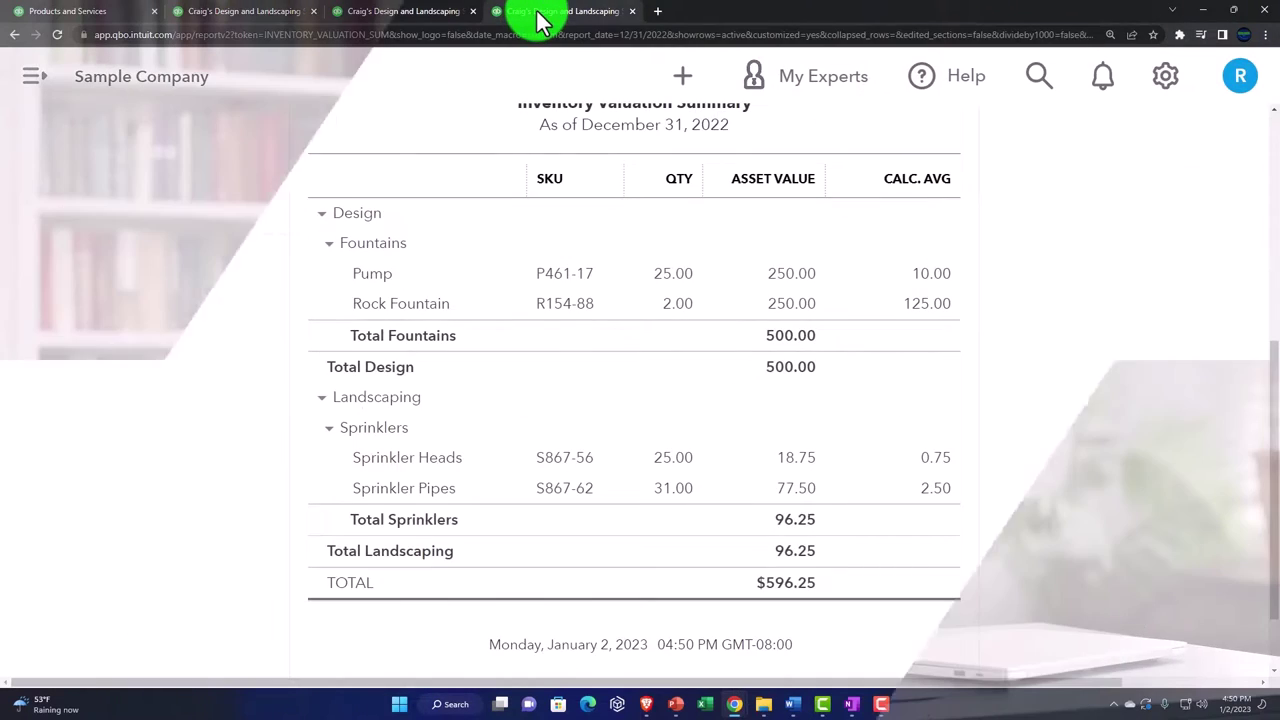
scroll(271, 469, "up", 2)
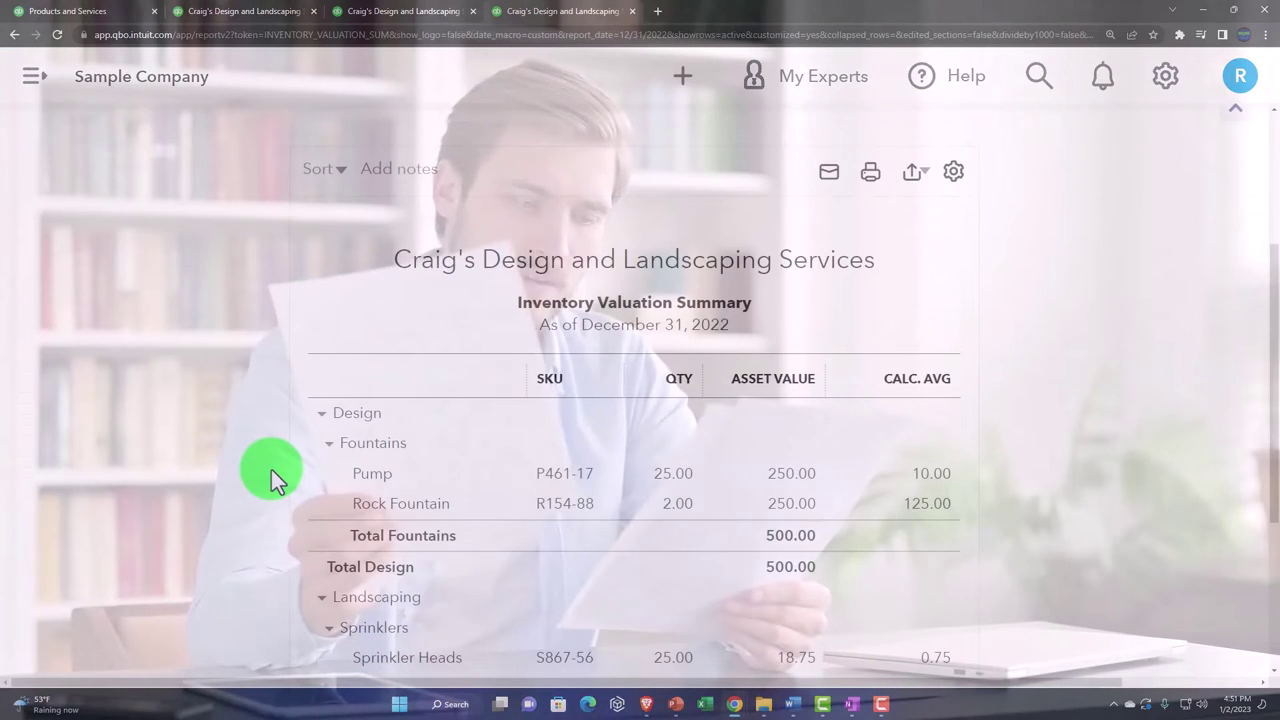
scroll(271, 469, "down", 2)
scroll(271, 469, "up", 1)
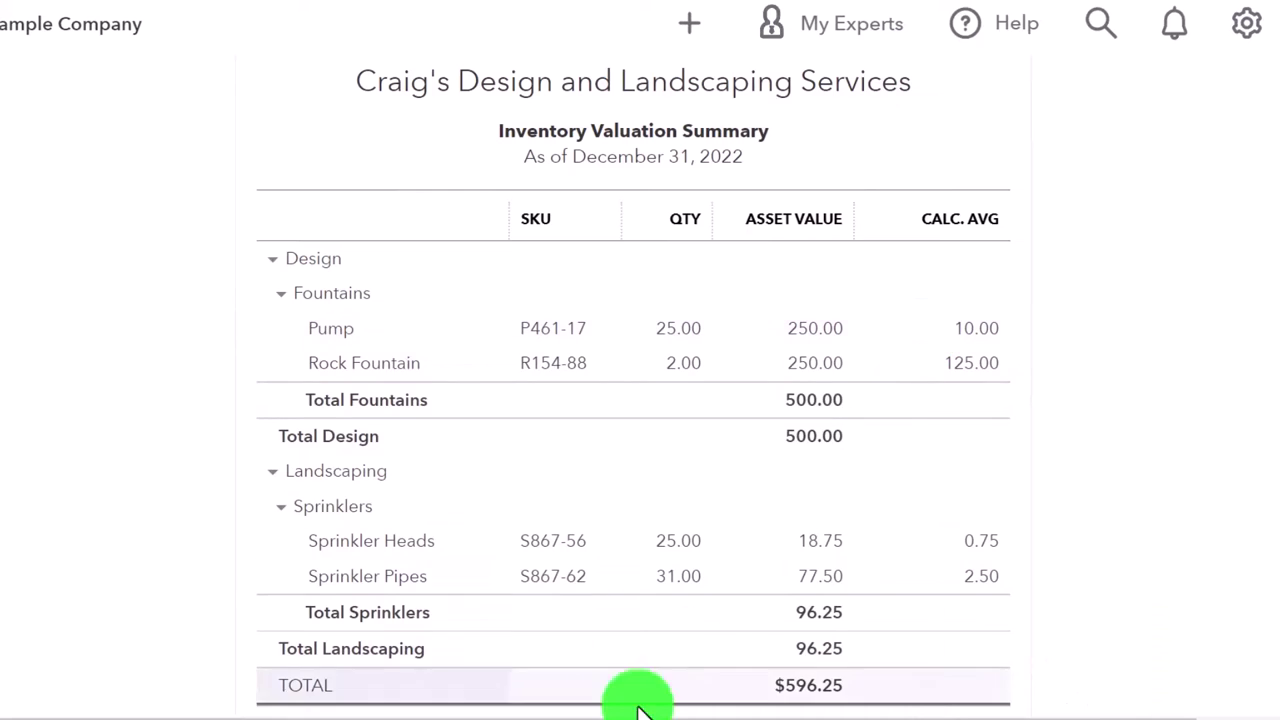
Launch Windows Calculator, keep it on top, and move it off the report's figures.
left_click(435, 716)
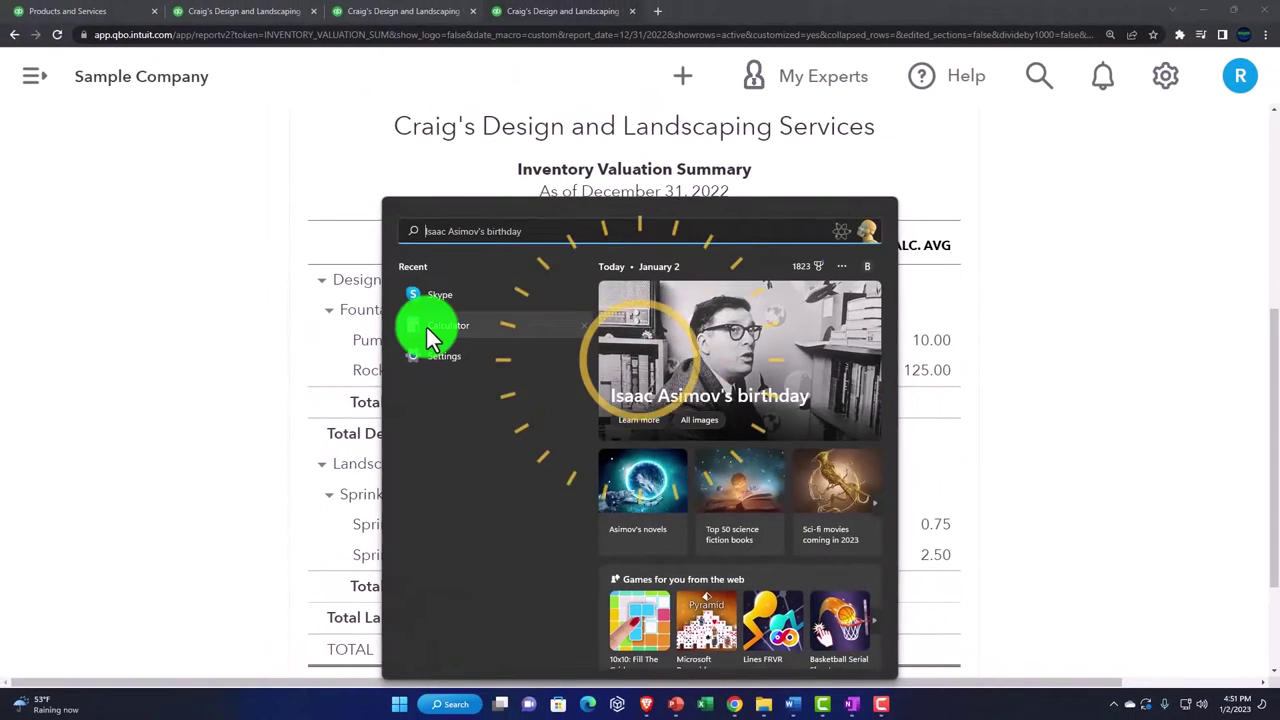
left_click(440, 326)
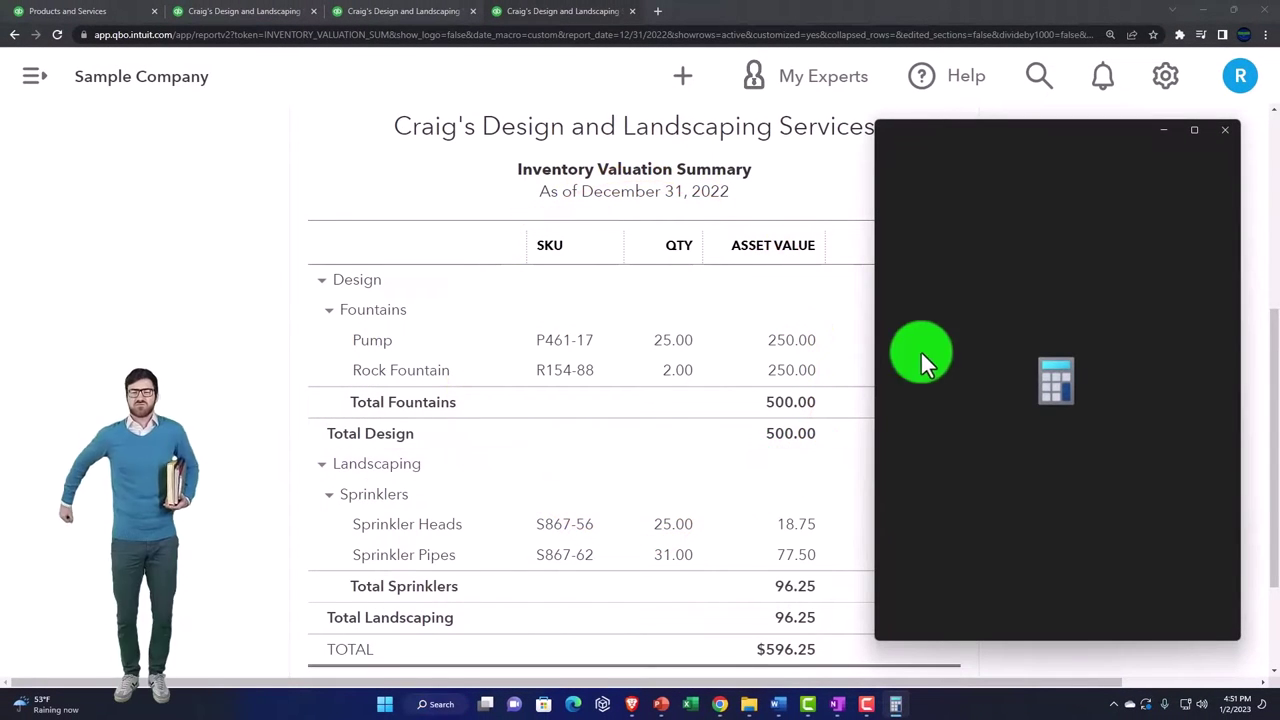
left_click(986, 158)
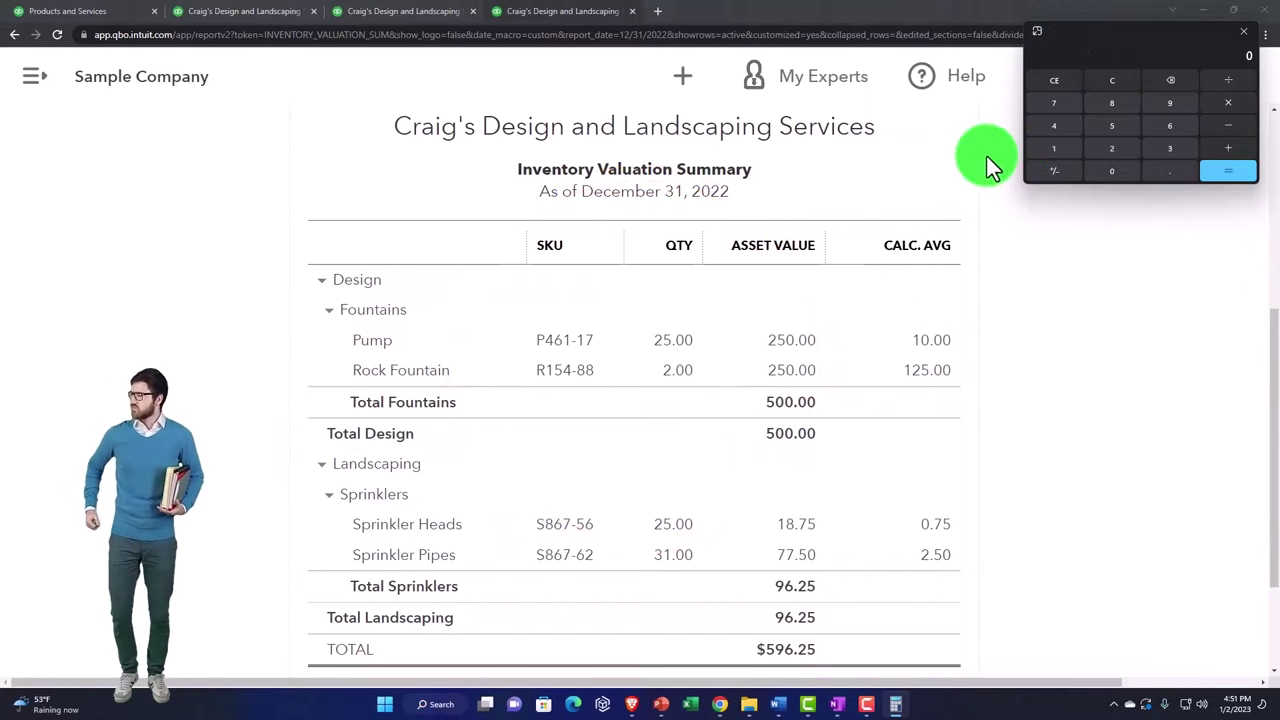
left_click_drag(1100, 62, 1090, 372)
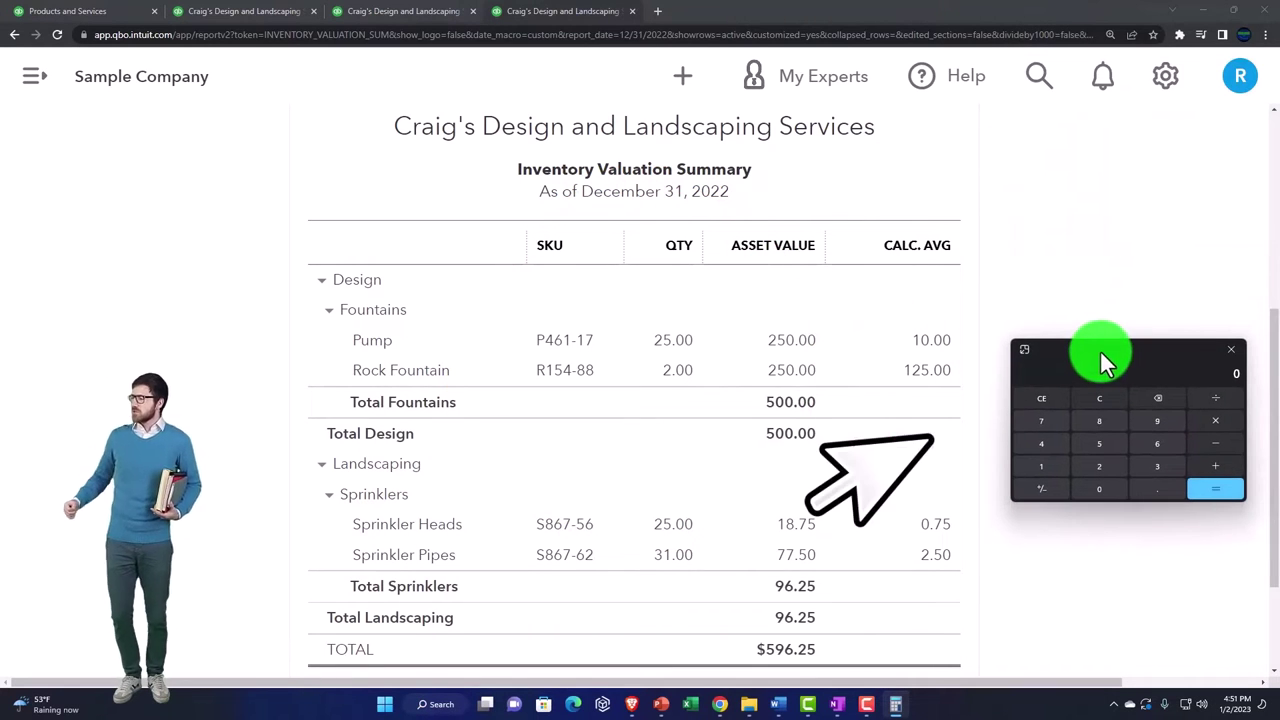
Compute 250/25 = 10, confirming the Pump's 10.00 average cost in the report.
scroll(888, 440, "down", 1)
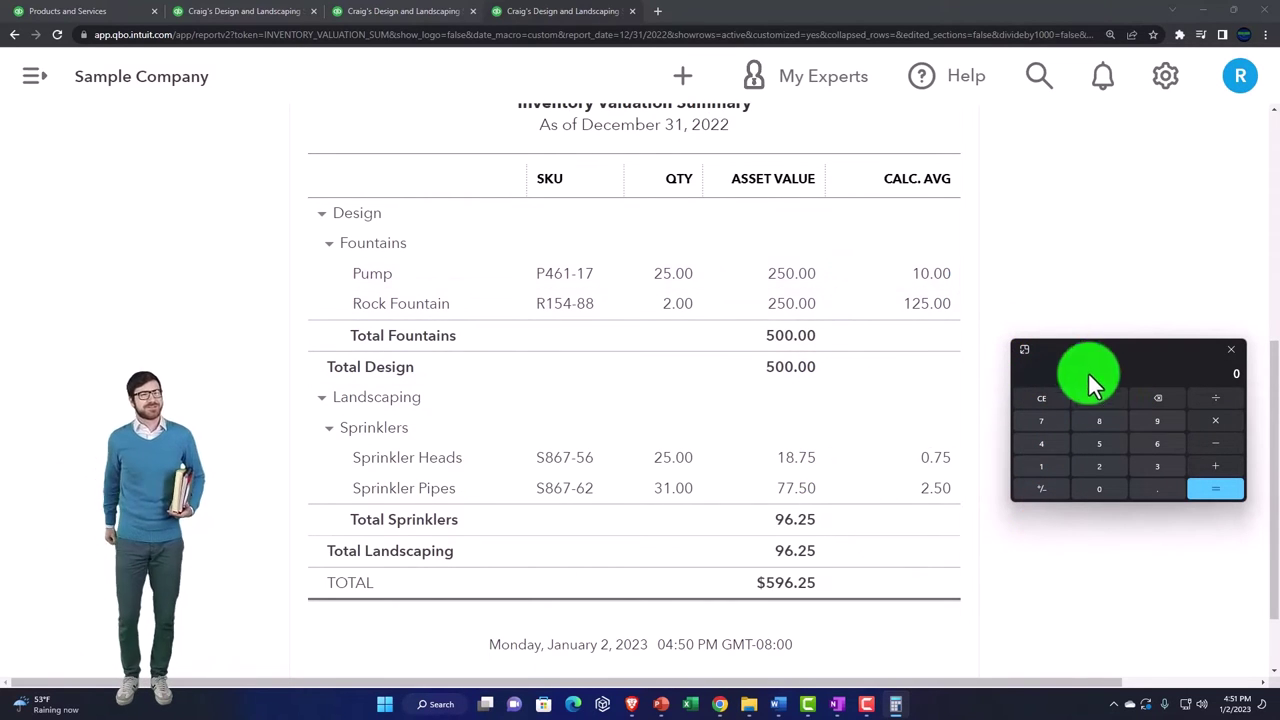
type("250")
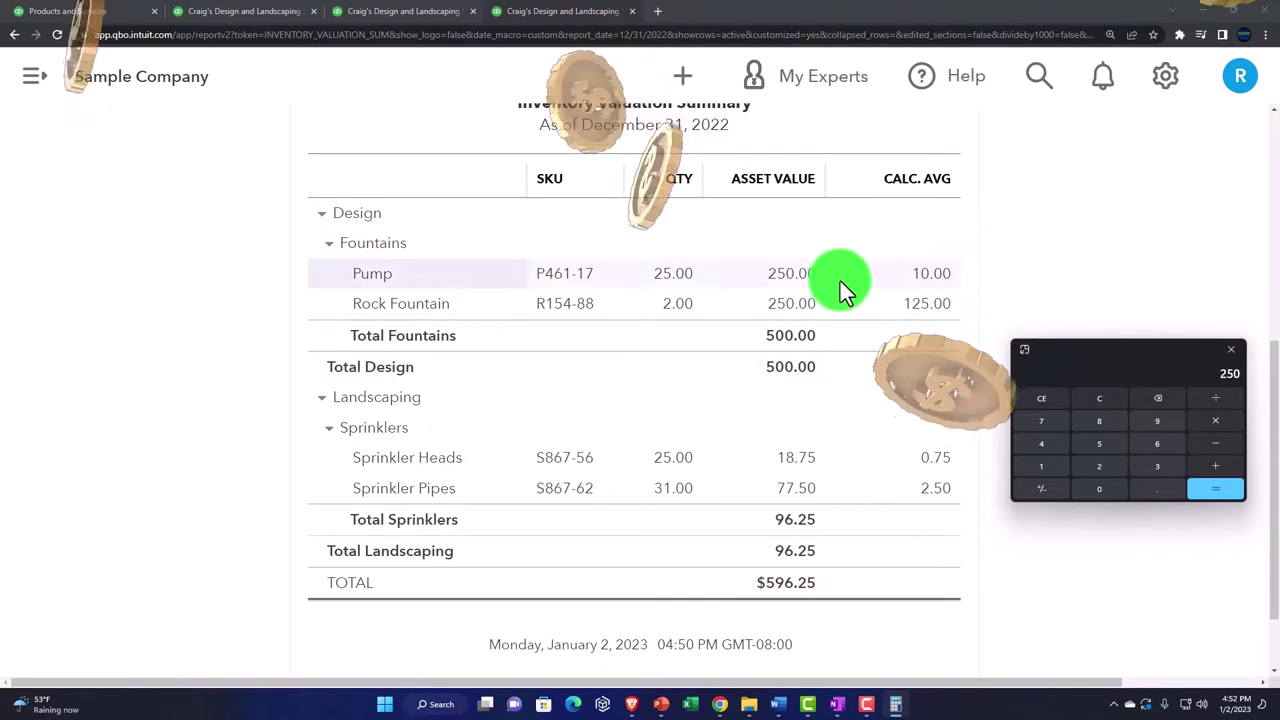
type("/25=")
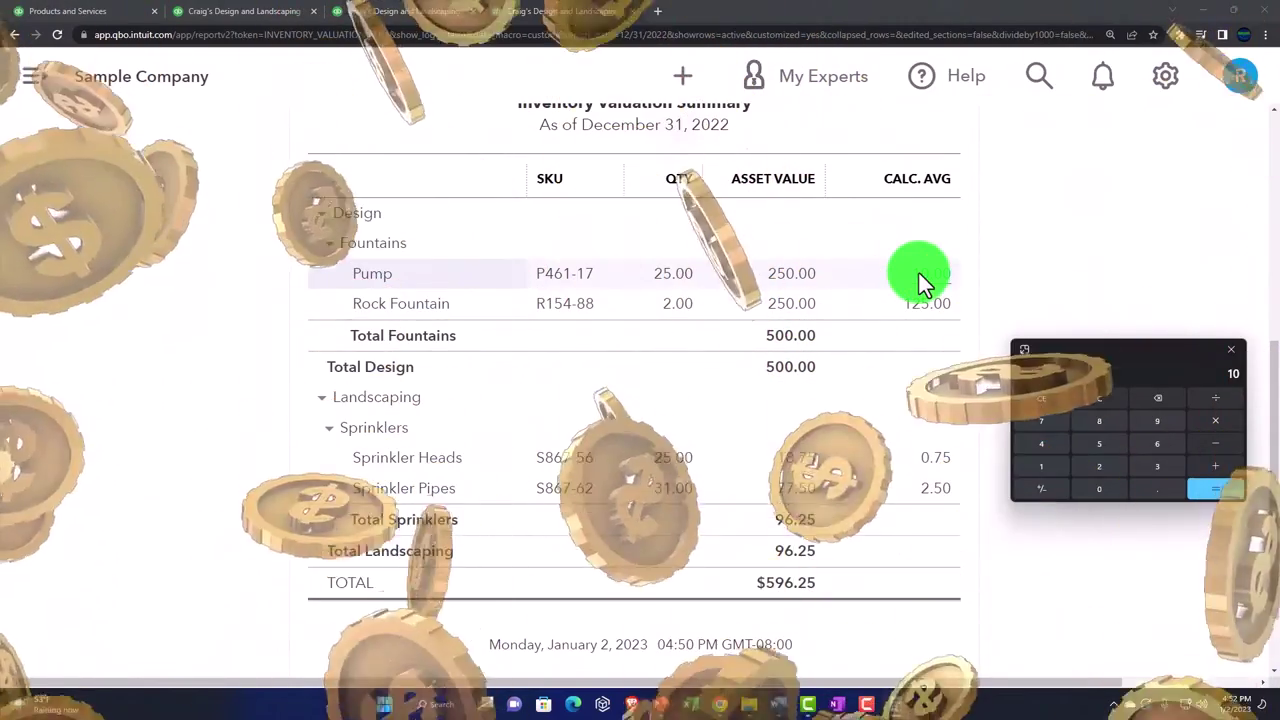
scroll(860, 420, "down", 1)
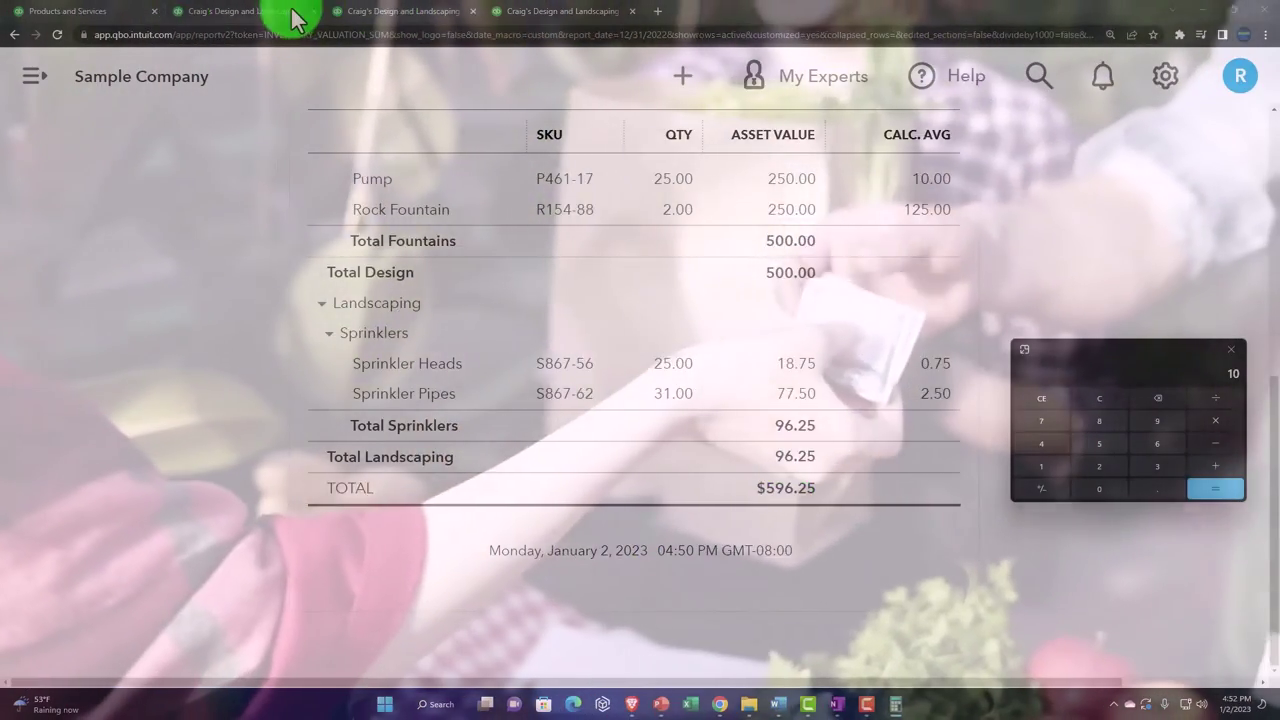
Switch to the Balance Sheet and compare its 596.25 Inventory Asset with the $596.25 valuation total.
left_click(294, 12)
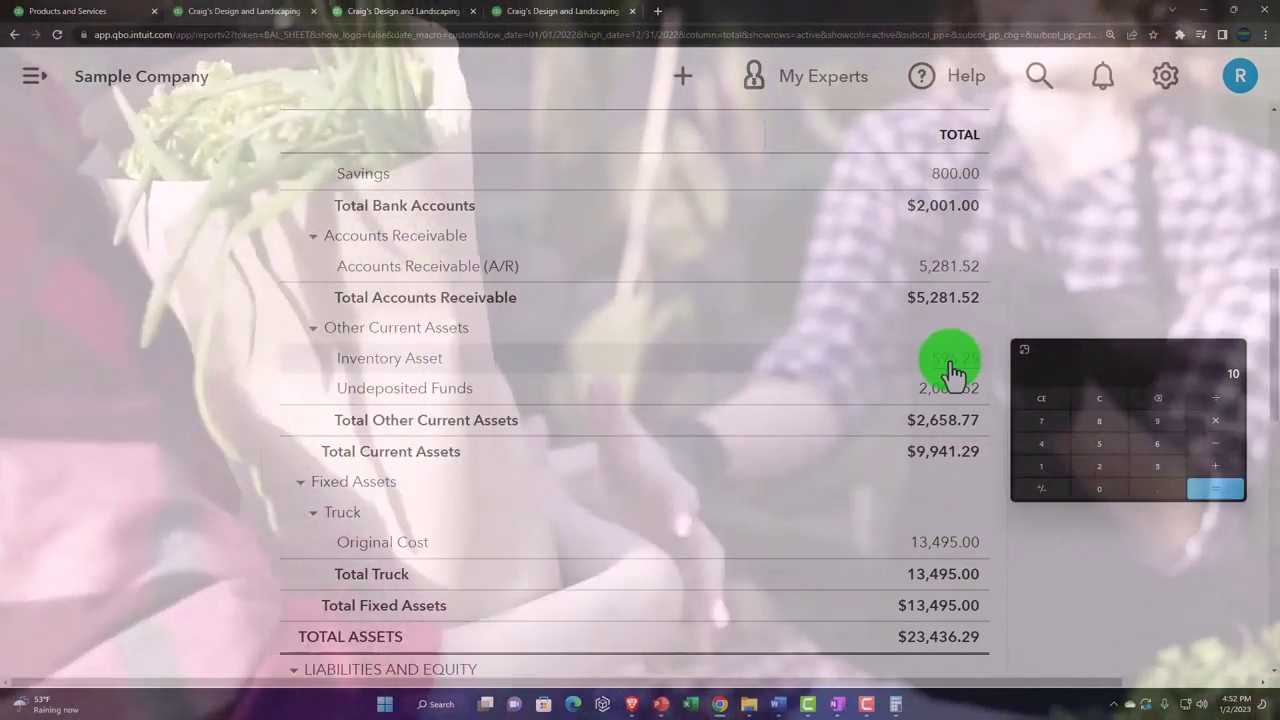
scroll(950, 365, "up", 1)
left_click(945, 348)
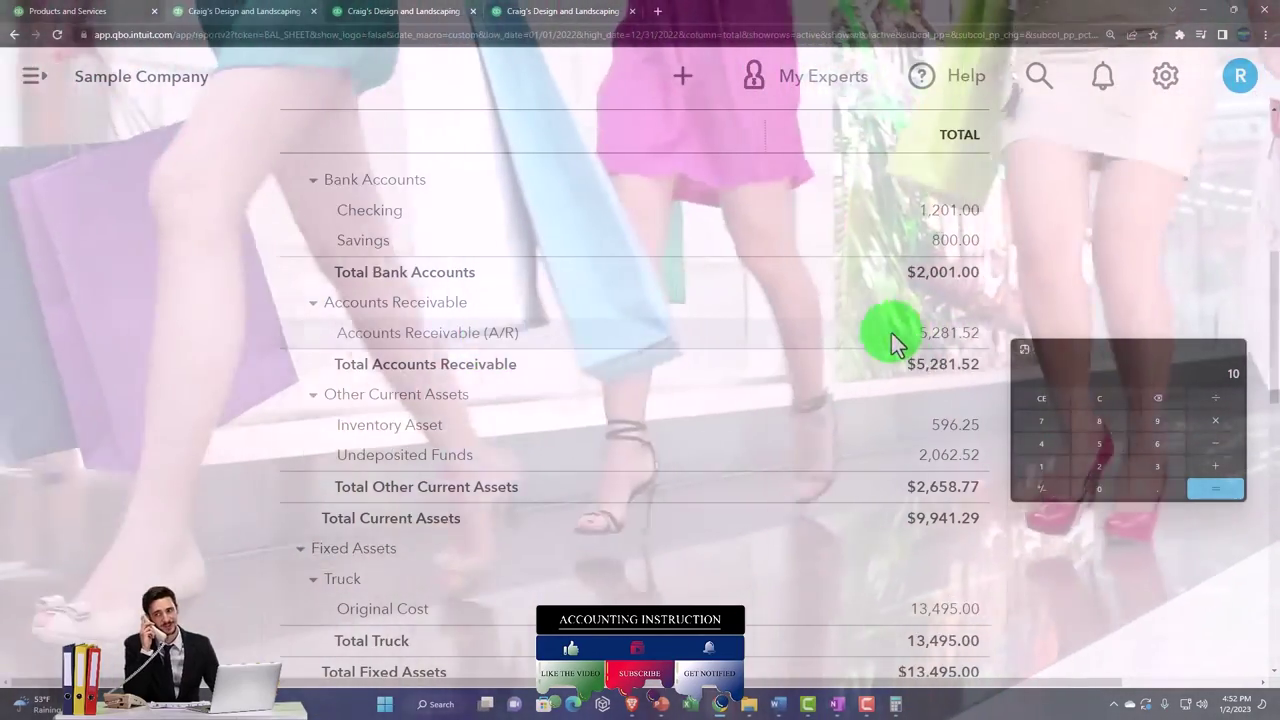
scroll(900, 355, "down", 1)
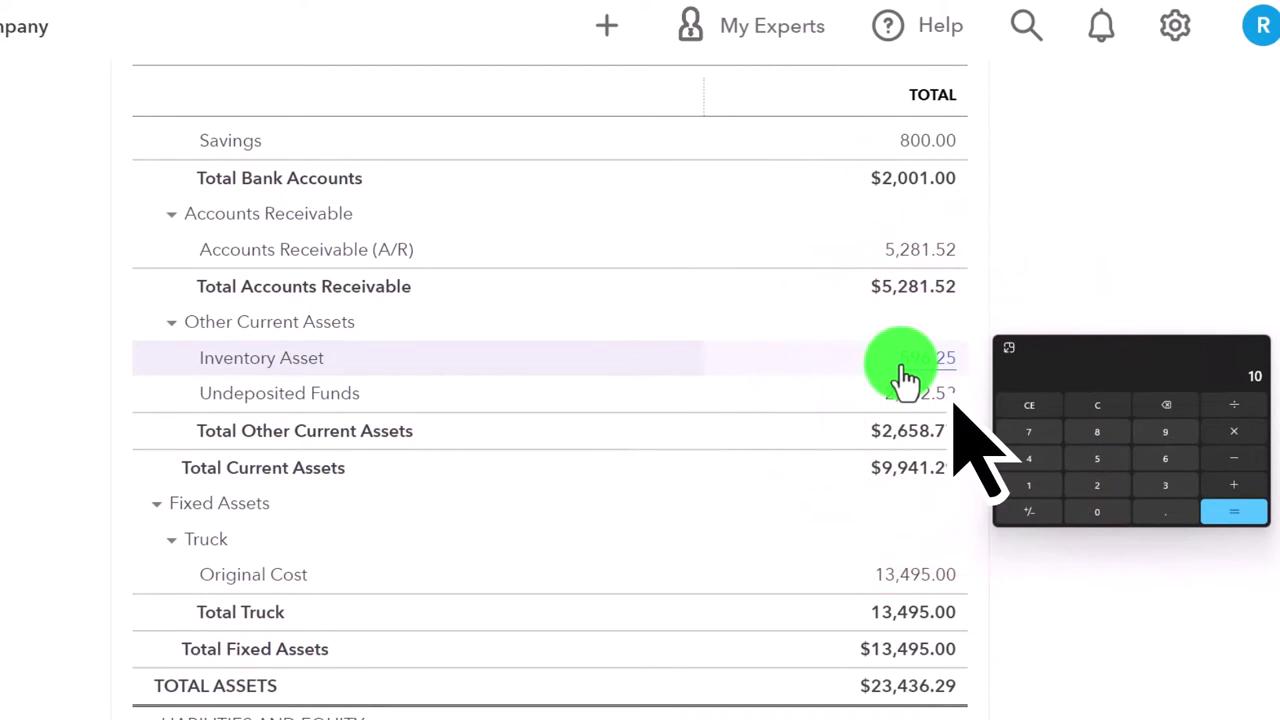
Show the 2022 Profit and Loss with Income and Expenses collapsed, leaving Cost of Goods Sold $405.00.
left_click(397, 11)
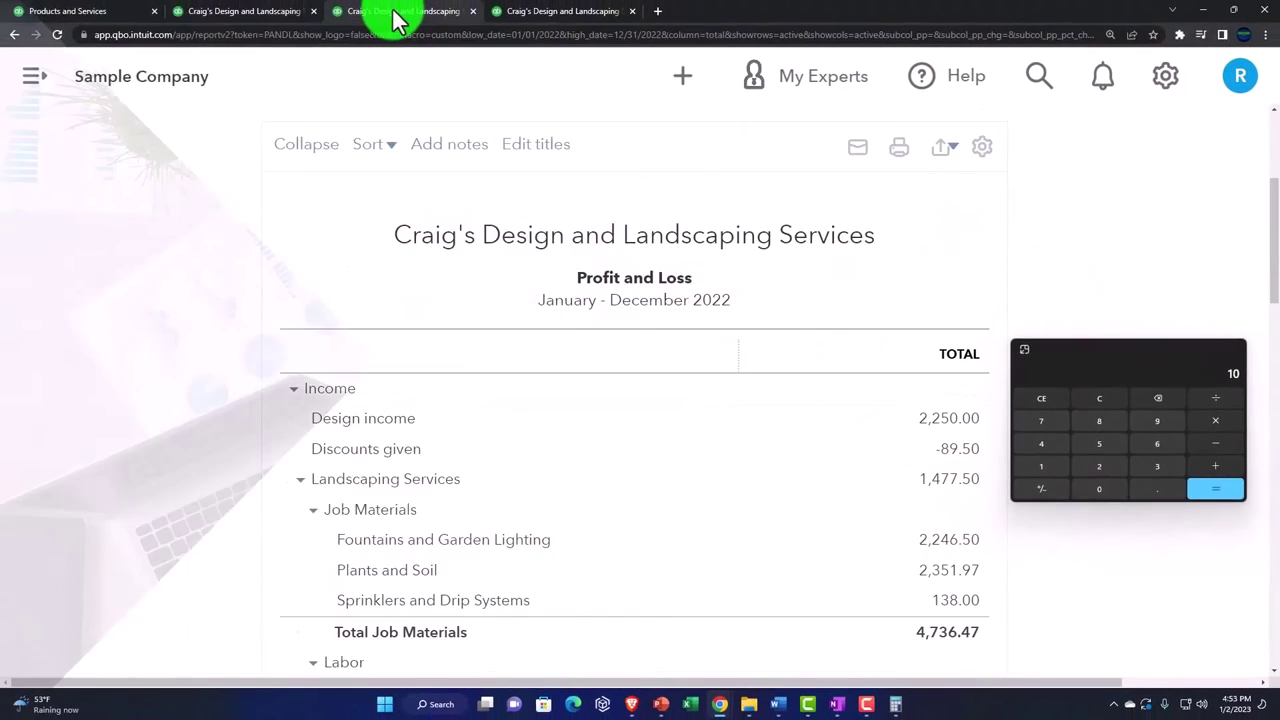
scroll(390, 395, "down", 1)
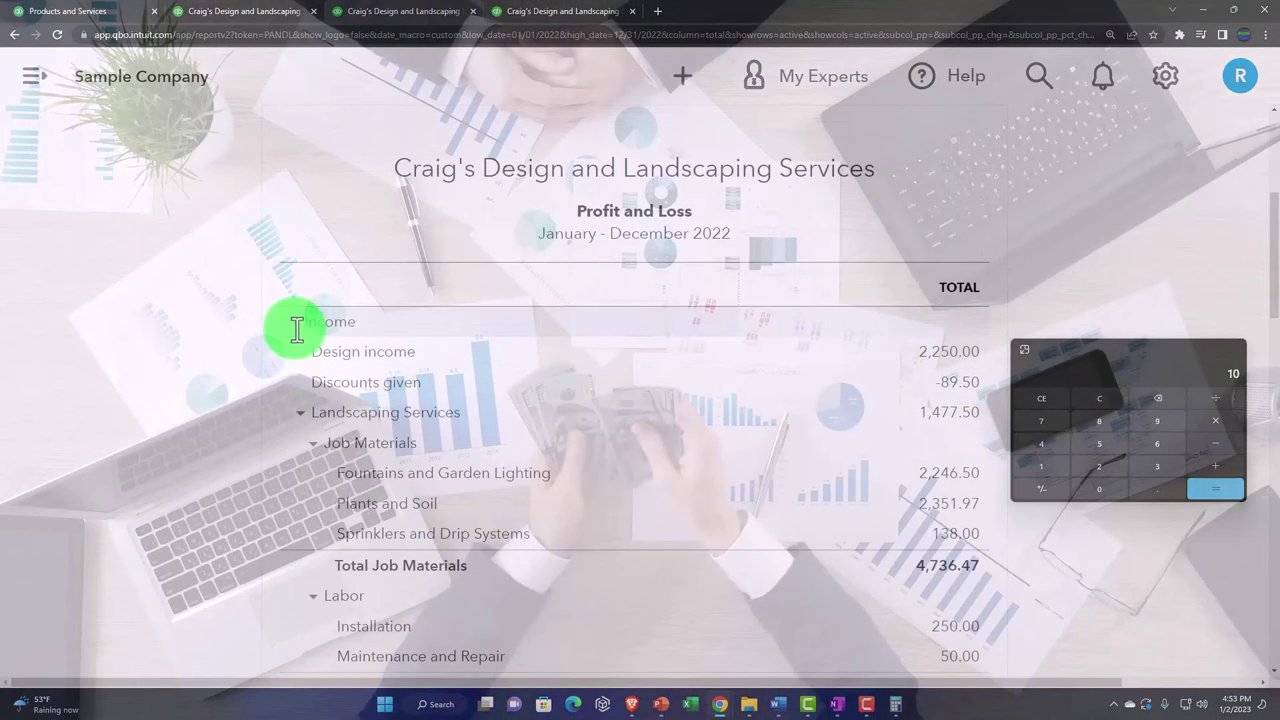
left_click(297, 326)
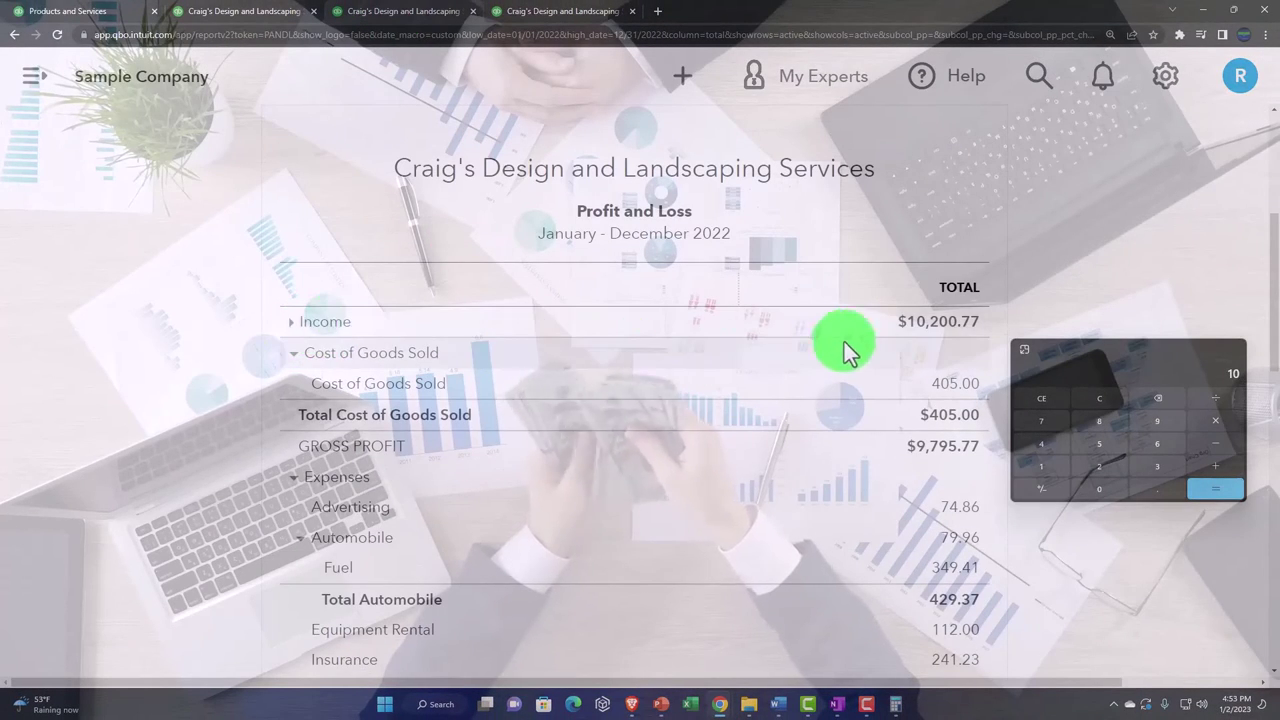
left_click(295, 480)
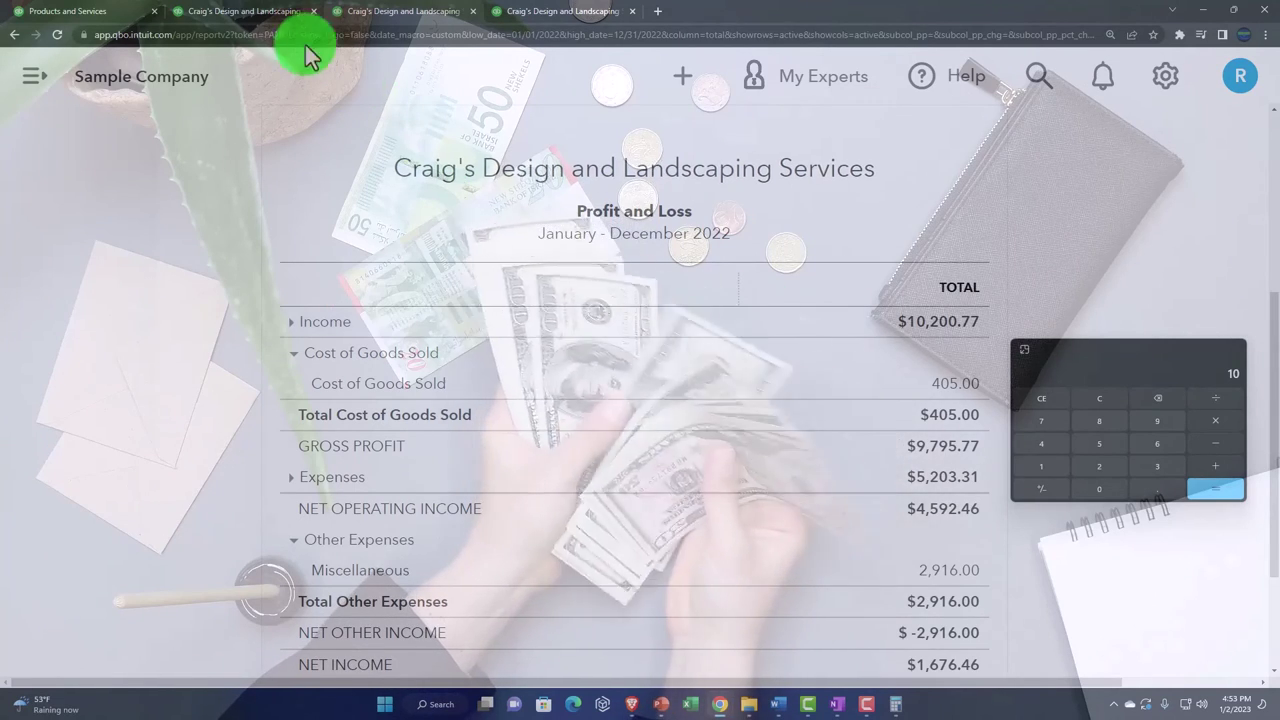
Go back to the 2022 Balance Sheet showing Inventory Asset 596.25 and total assets $23,436.29.
left_click(262, 12)
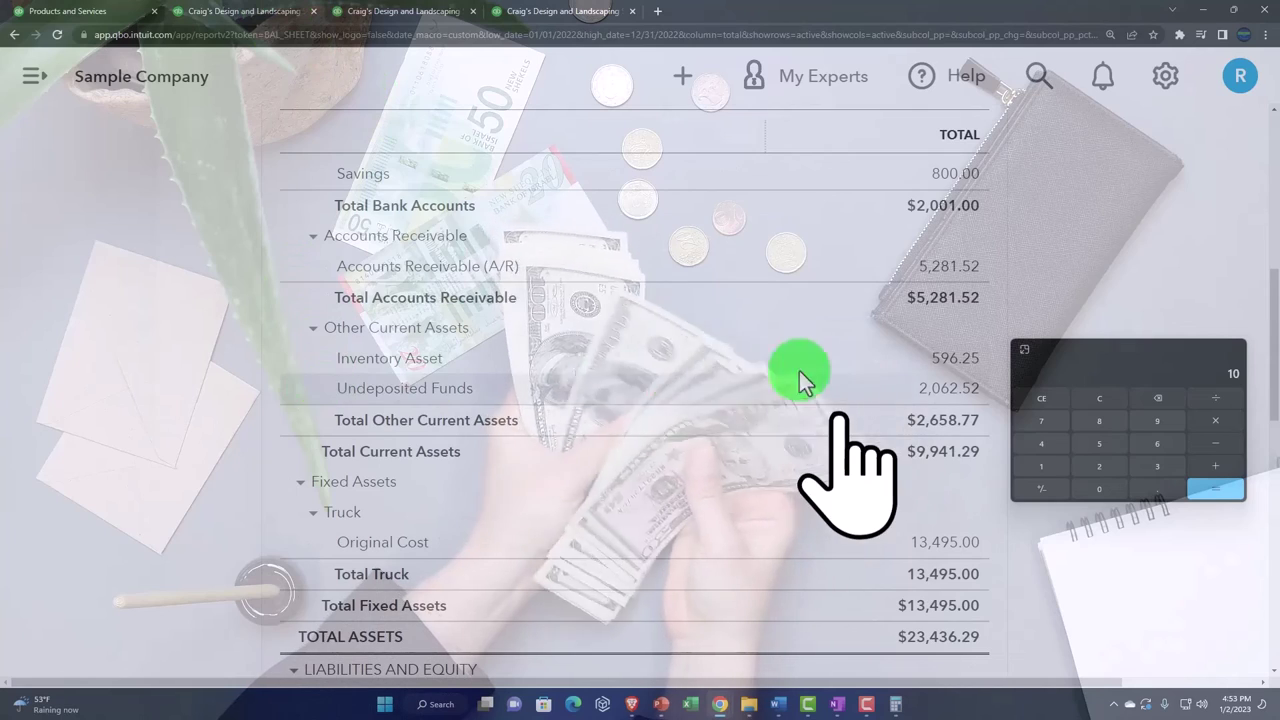